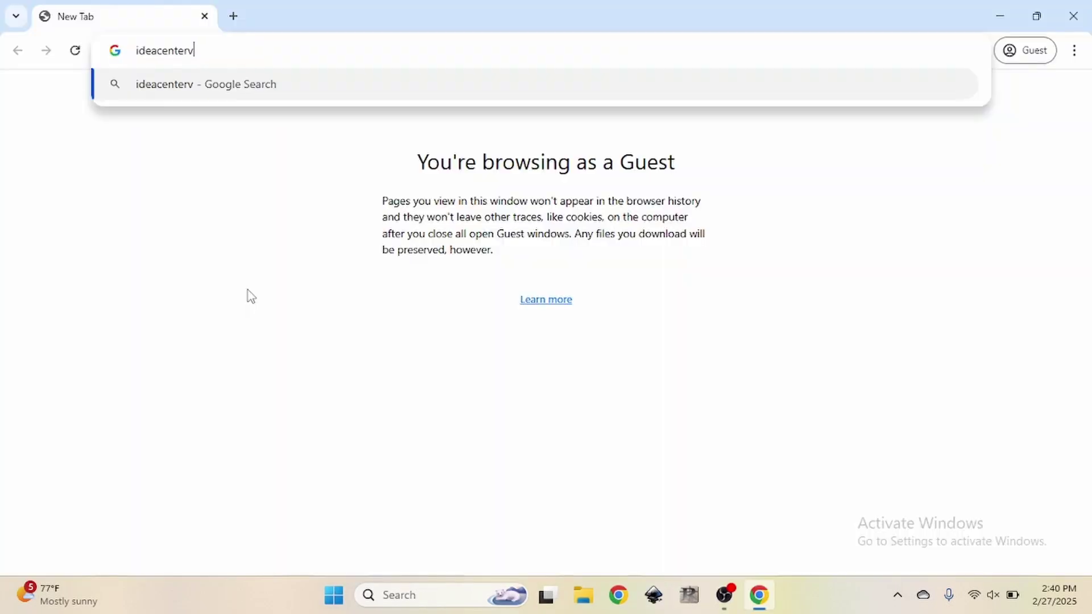
- Browse ideacentervta.com's Learning Center to its YouTube channel and play the Vinyl Cutter playlist
type("com")
key("Return")
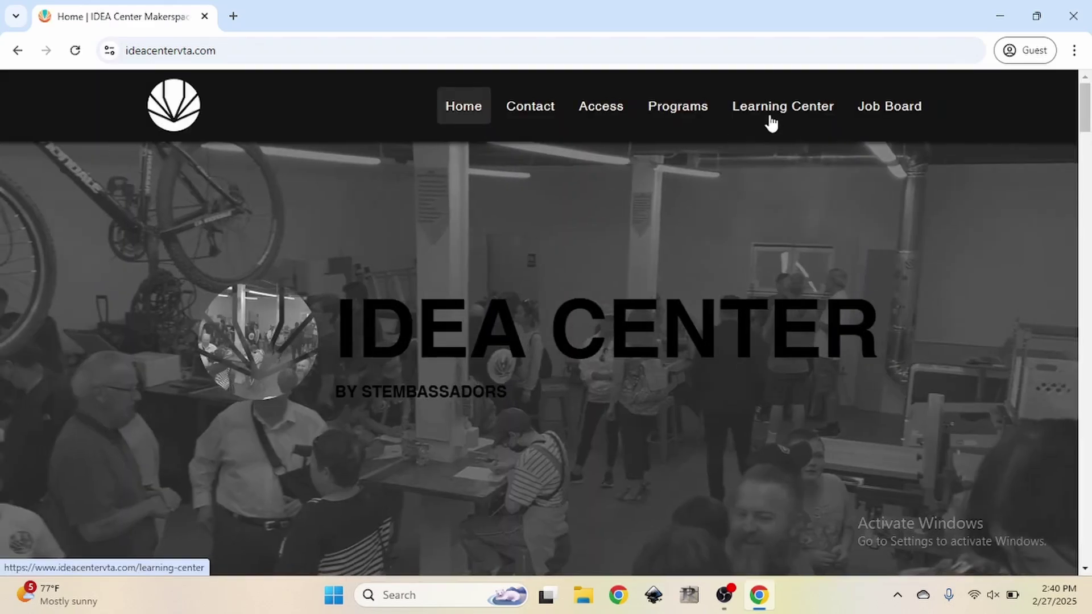
left_click(772, 122)
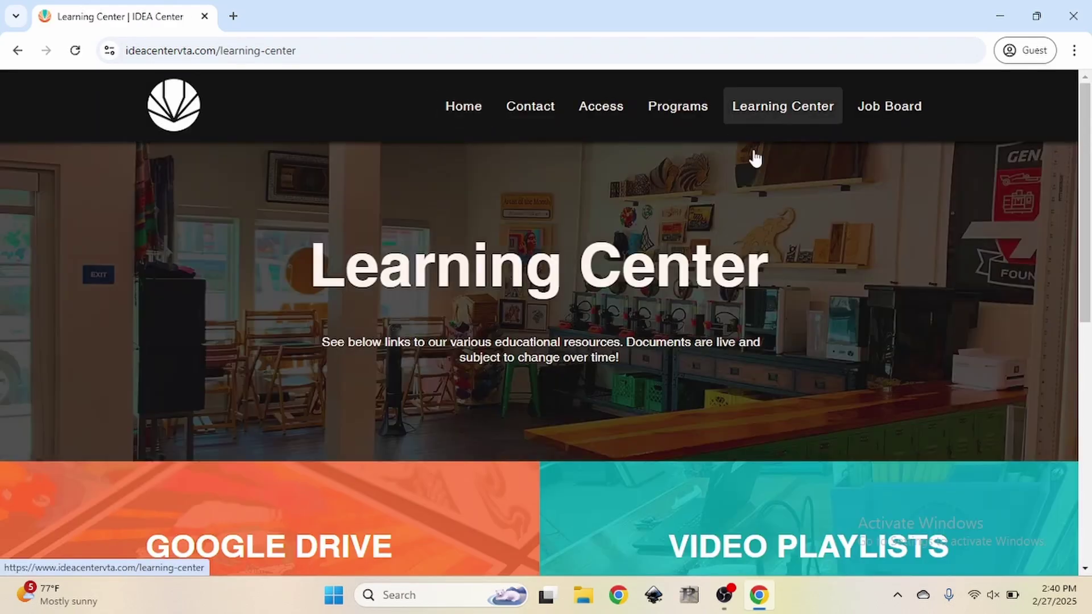
scroll(690, 345, "down", 2)
scroll(691, 346, "down", 2)
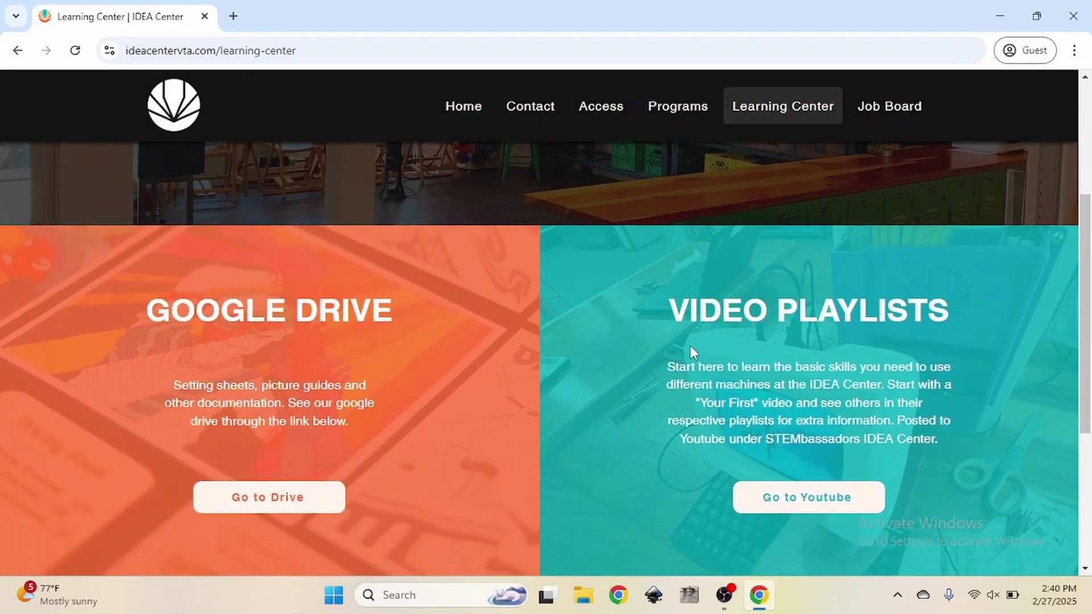
left_click(815, 510)
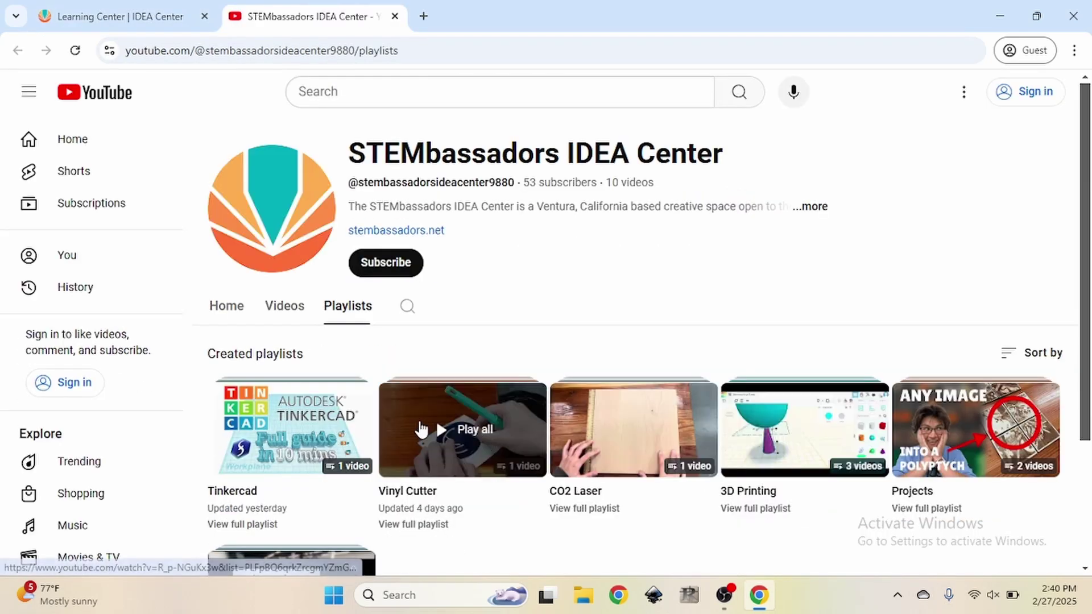
left_click(421, 428)
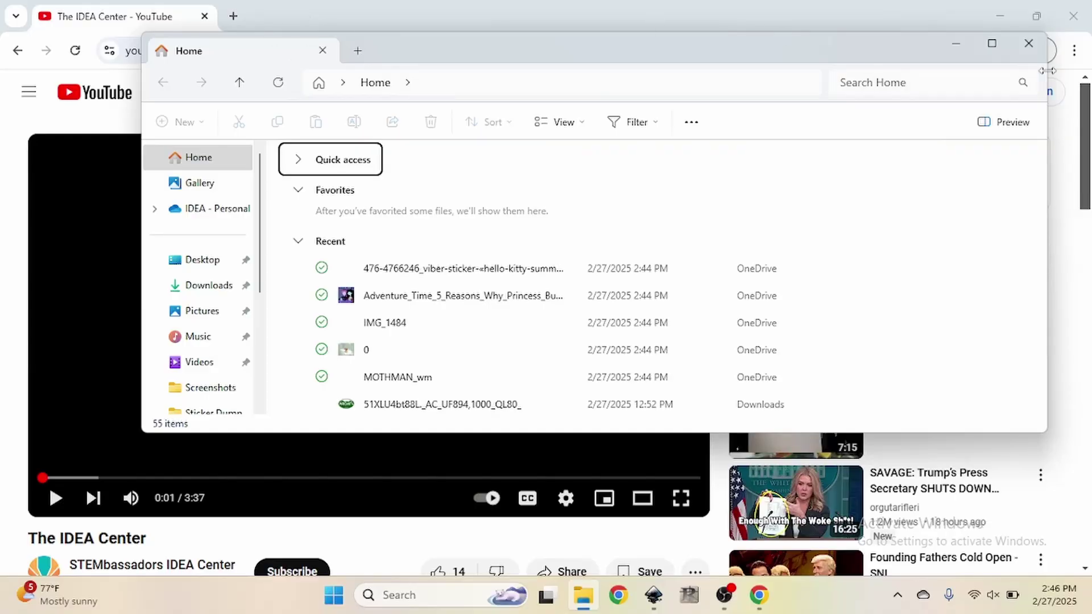
- Close the File Explorer window and the Chrome window
left_click(1039, 54)
left_click(1073, 15)
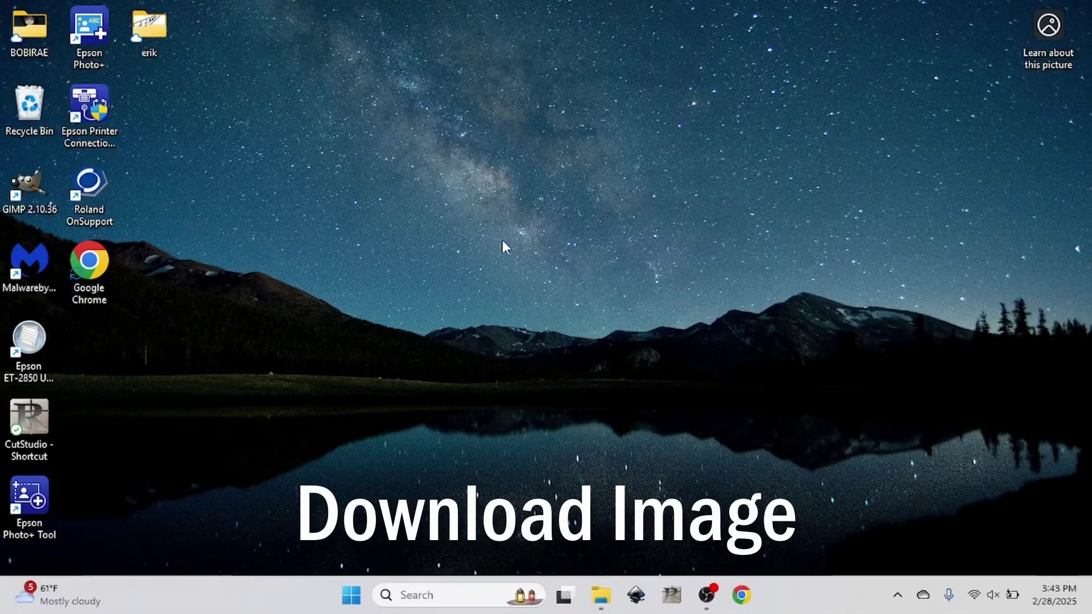
- Launch Chrome, maximize it, and search for stembassadors
double_click(99, 264)
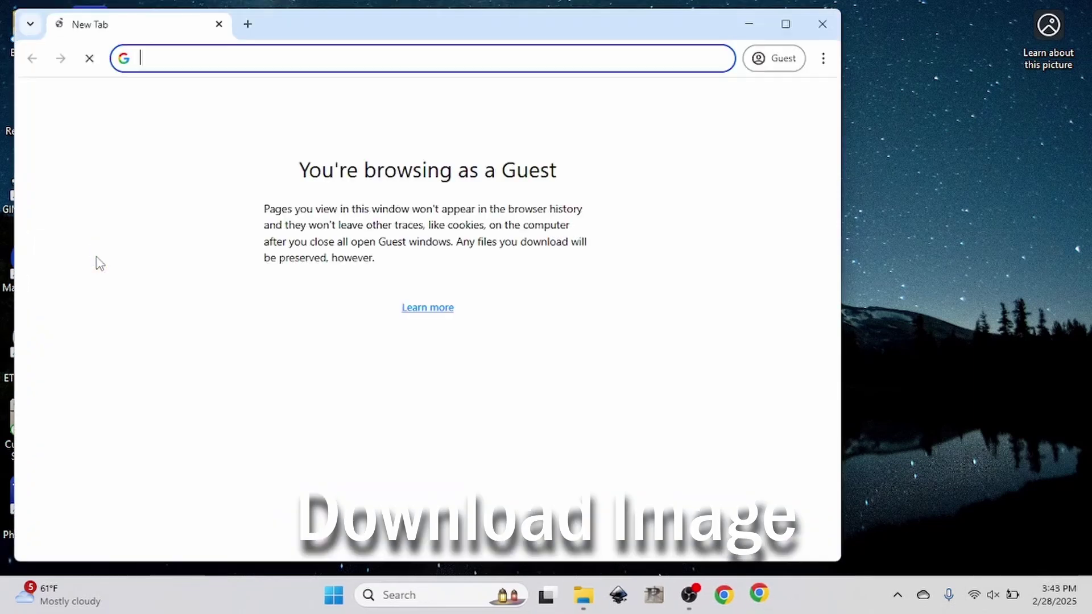
left_click(793, 30)
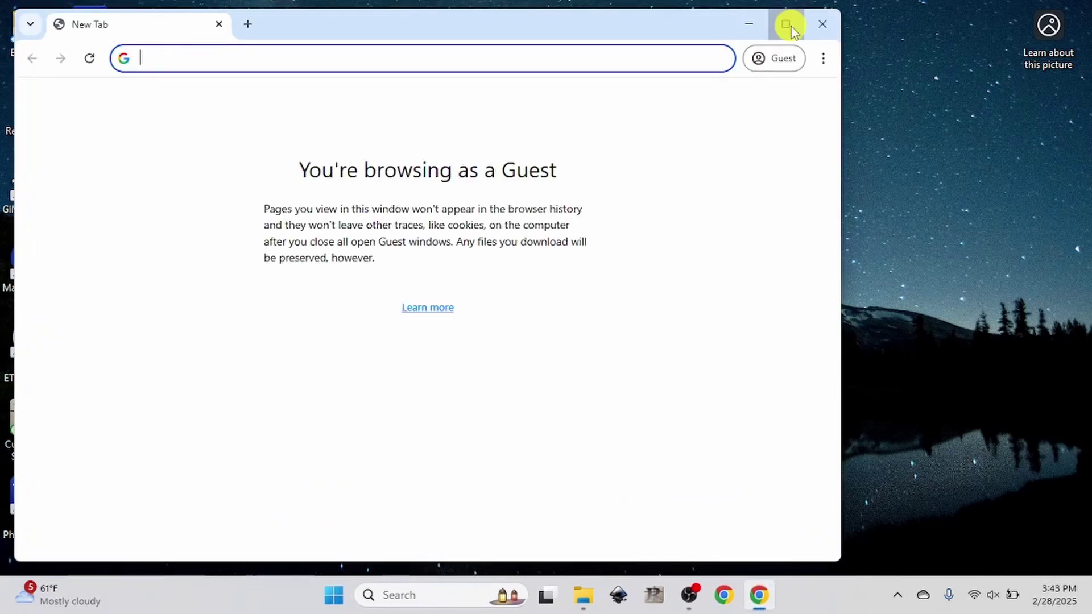
type("stembassadors")
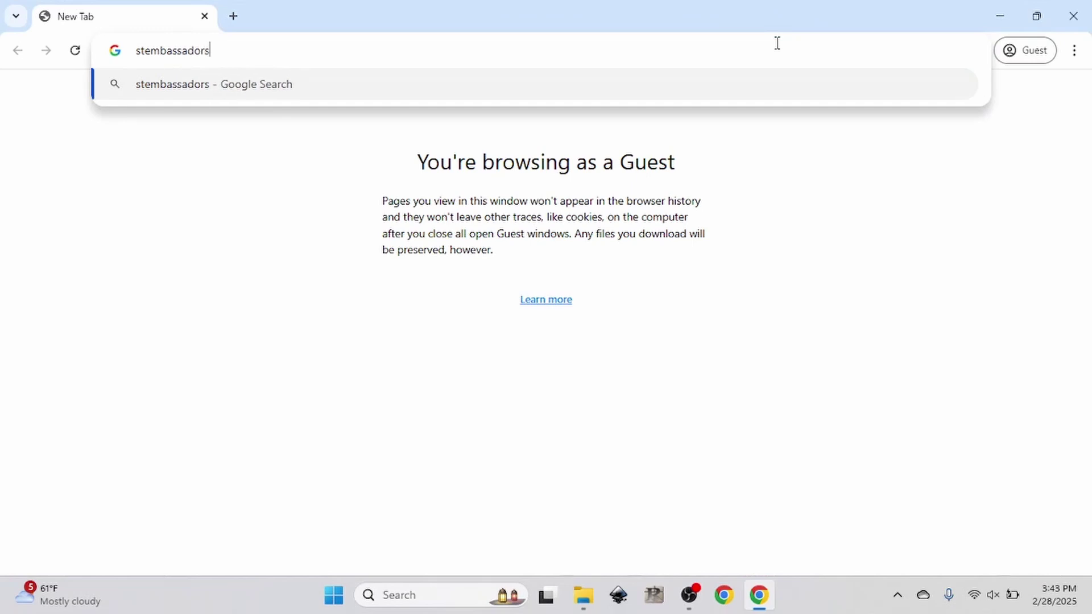
key("Return")
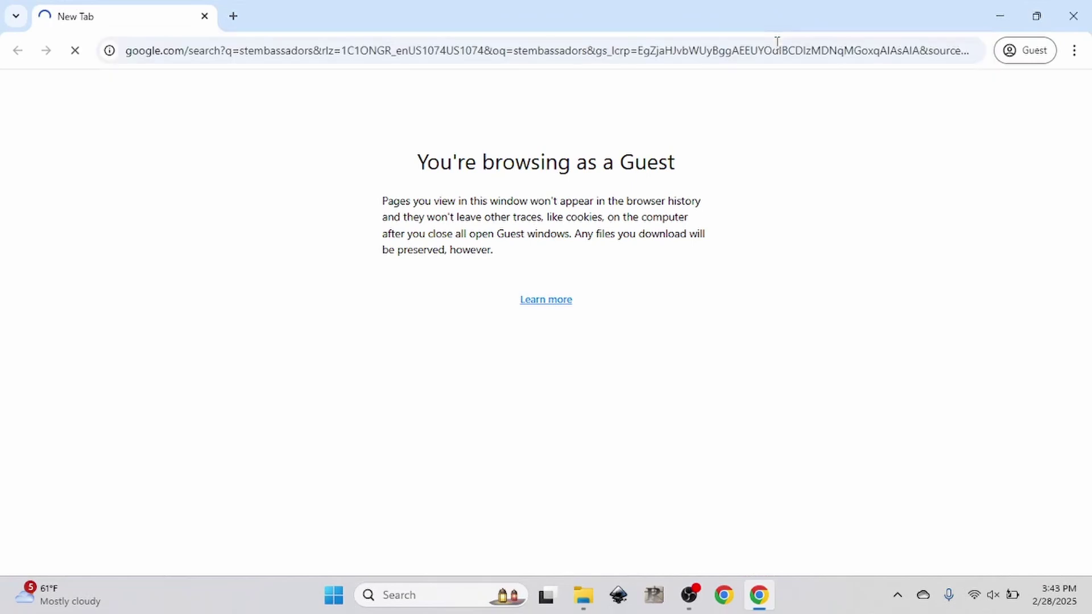
- Save the orange and teal STEMbassadors logo from Google Images as a PNG image
left_click(183, 159)
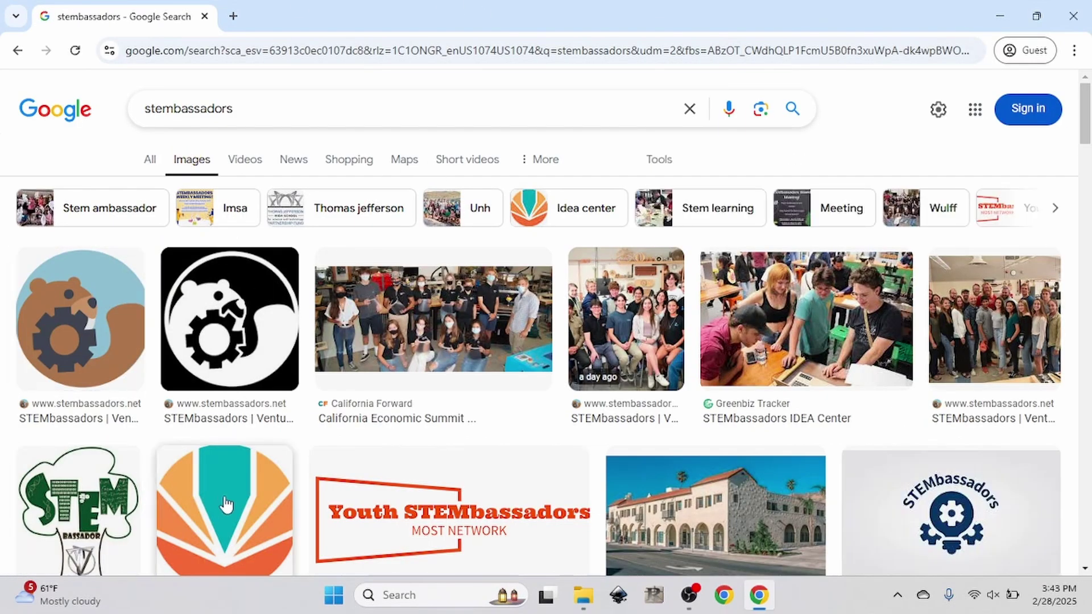
left_click(228, 505)
right_click(811, 234)
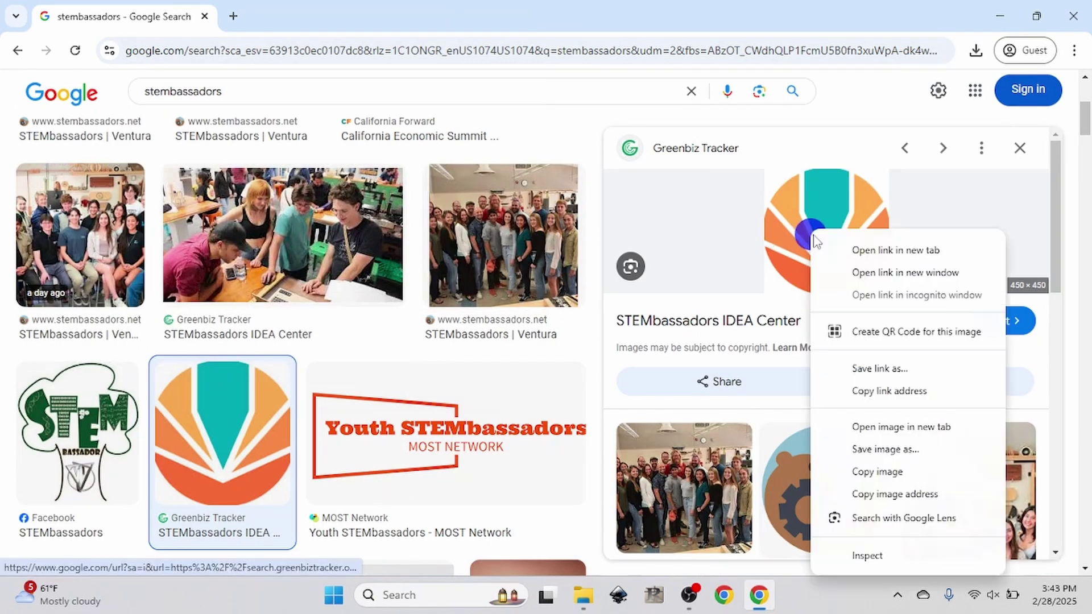
left_click(882, 450)
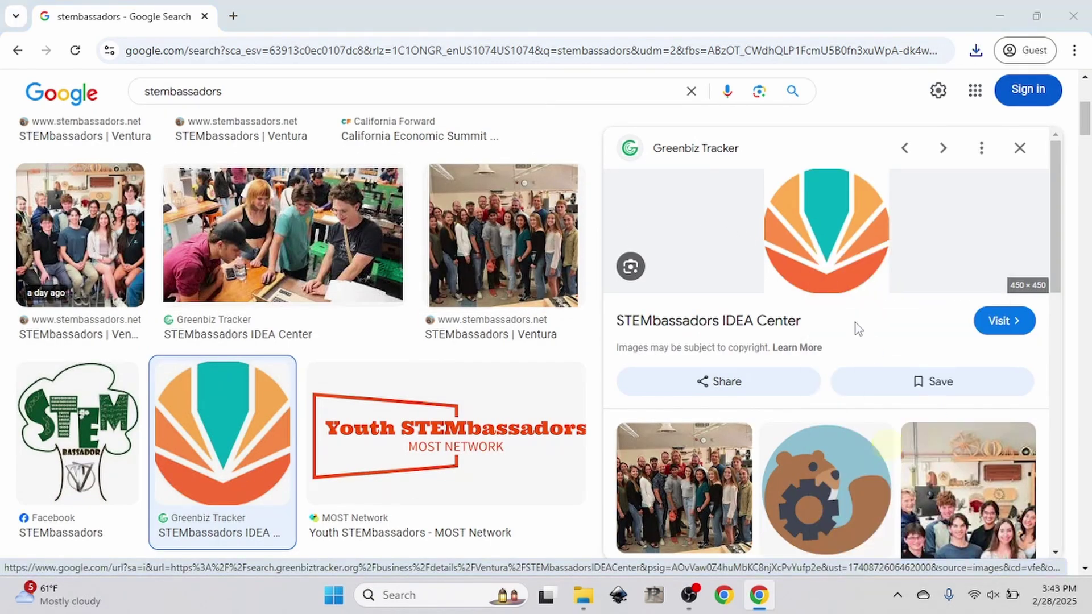
left_click(403, 293)
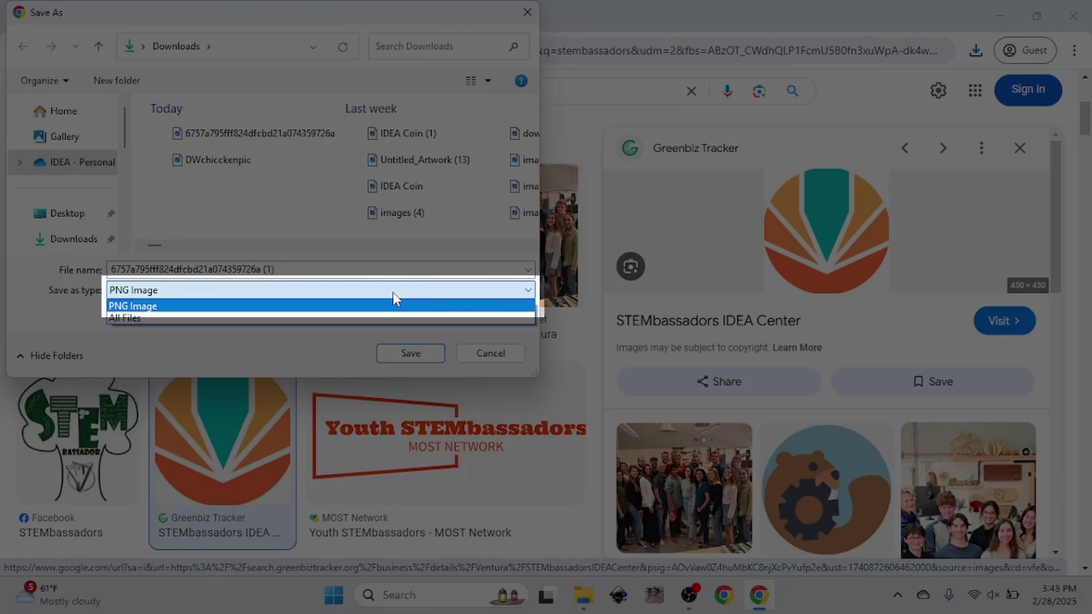
left_click(133, 308)
left_click(336, 269)
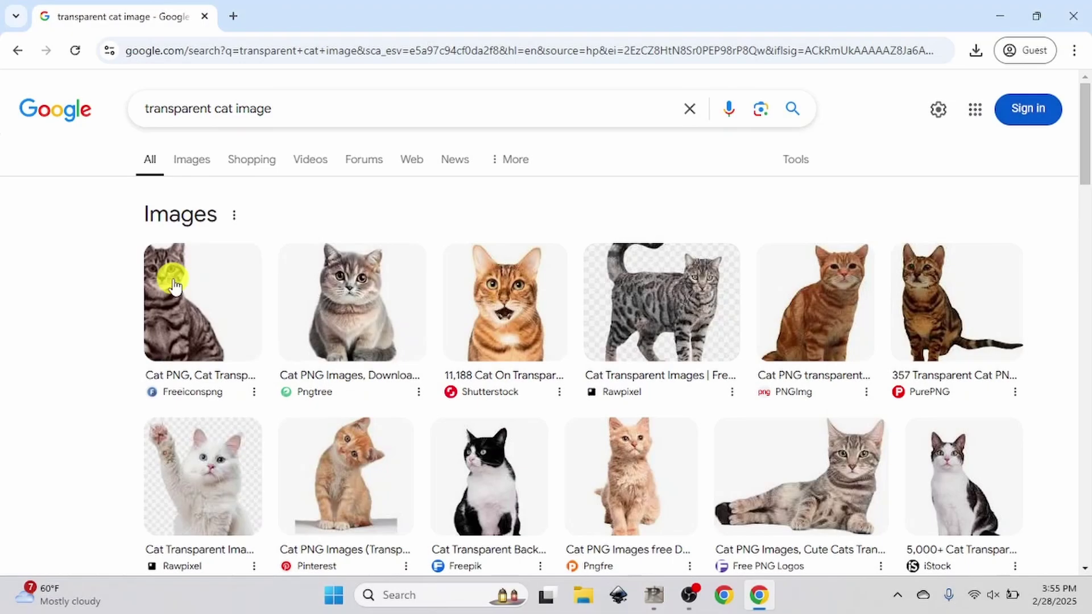
- Save a transparent cat picture from the image results to Downloads
left_click(170, 273)
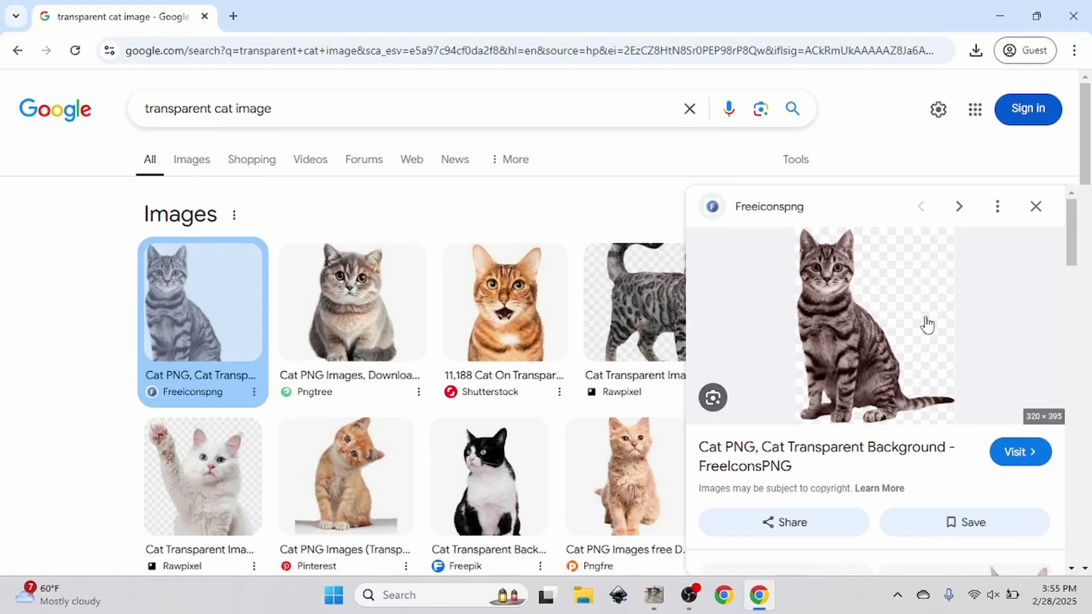
right_click(854, 298)
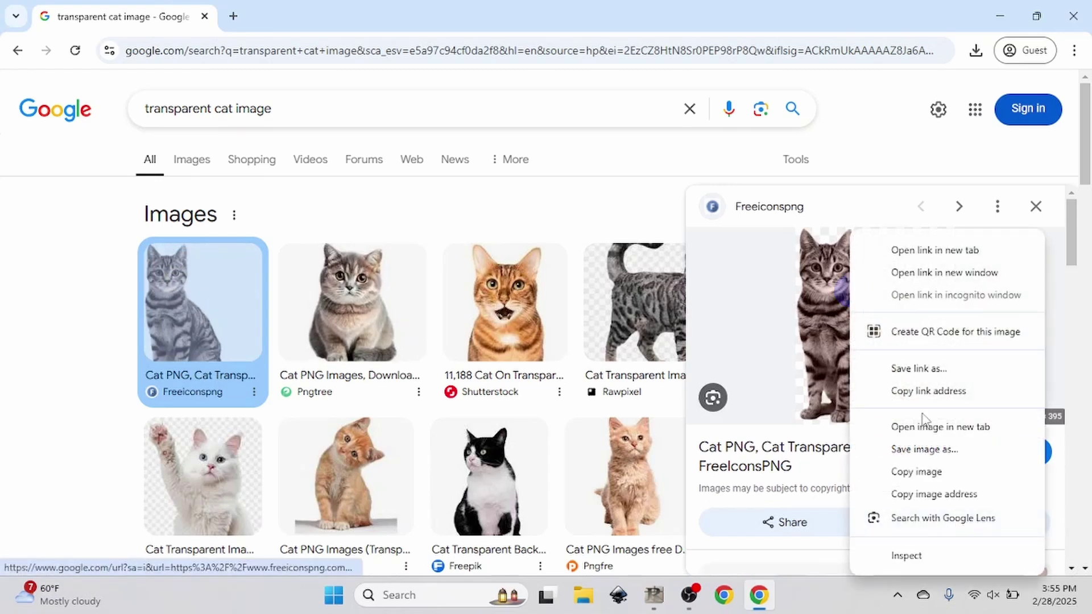
left_click(929, 459)
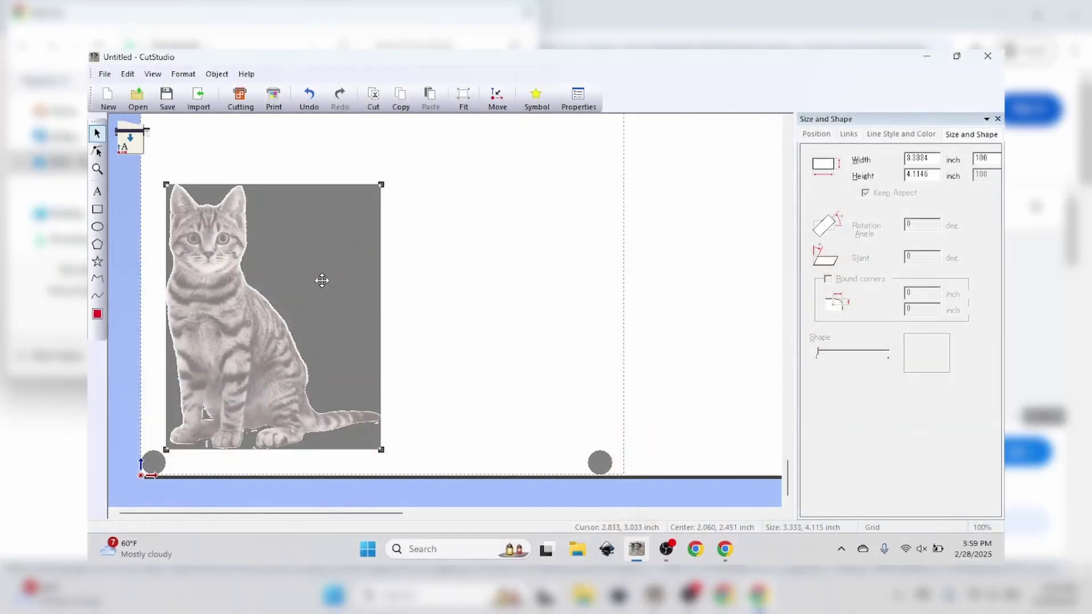
left_click_drag(319, 281, 445, 231)
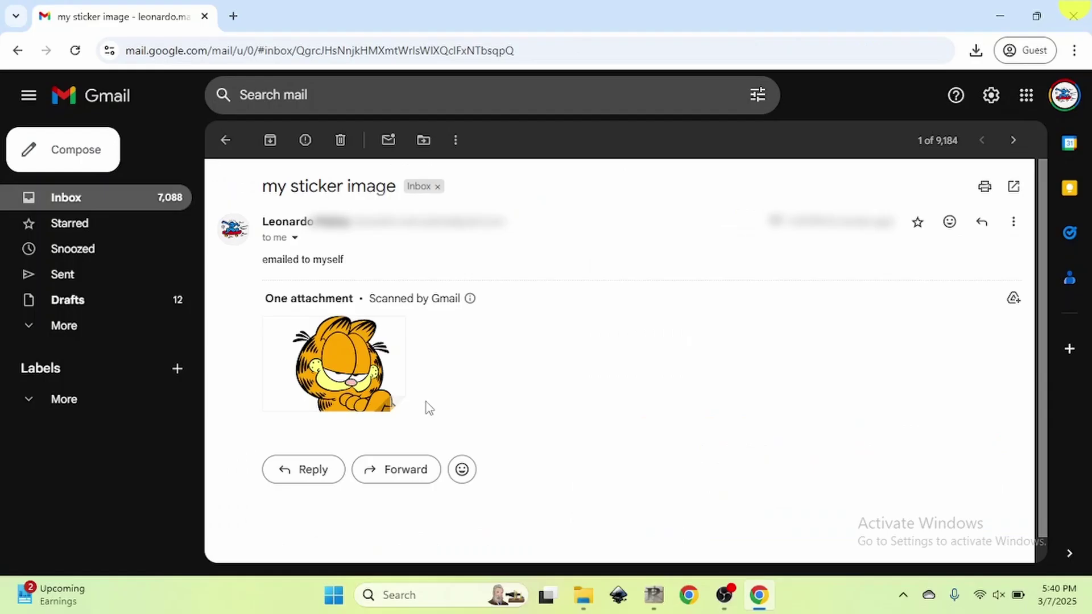
- Download the emailed sticker attachment under the name 'my sticker image'
mouse_move(389, 370)
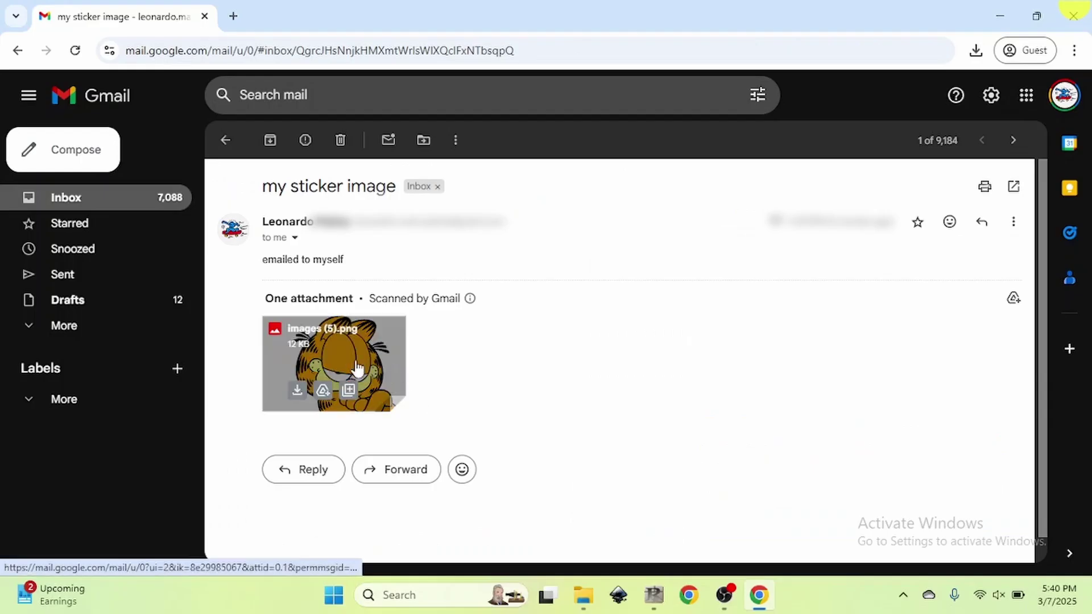
left_click(297, 393)
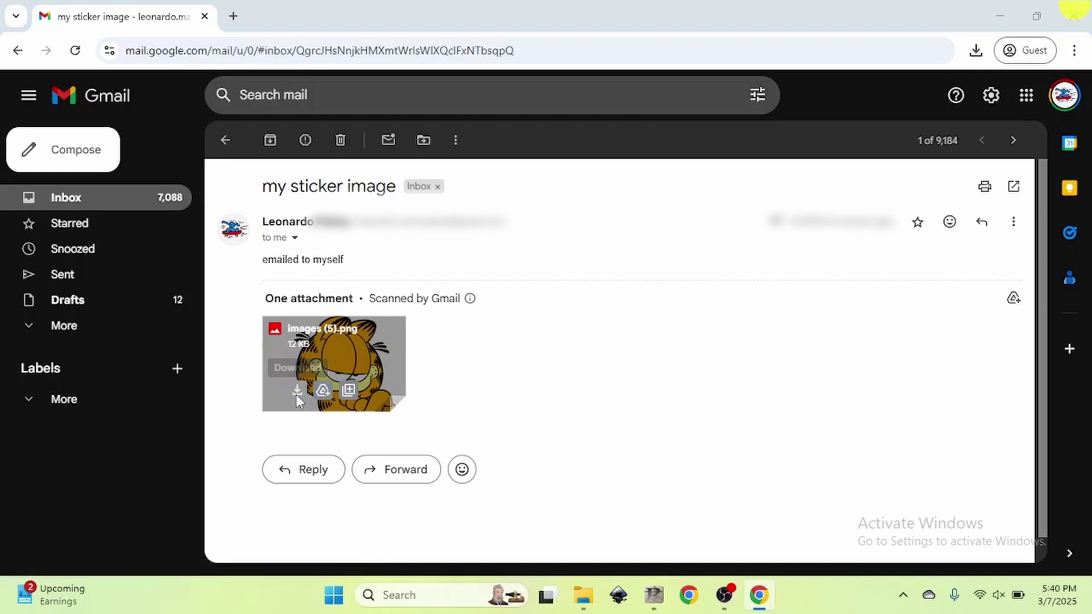
type("my sticker image")
key("Return")
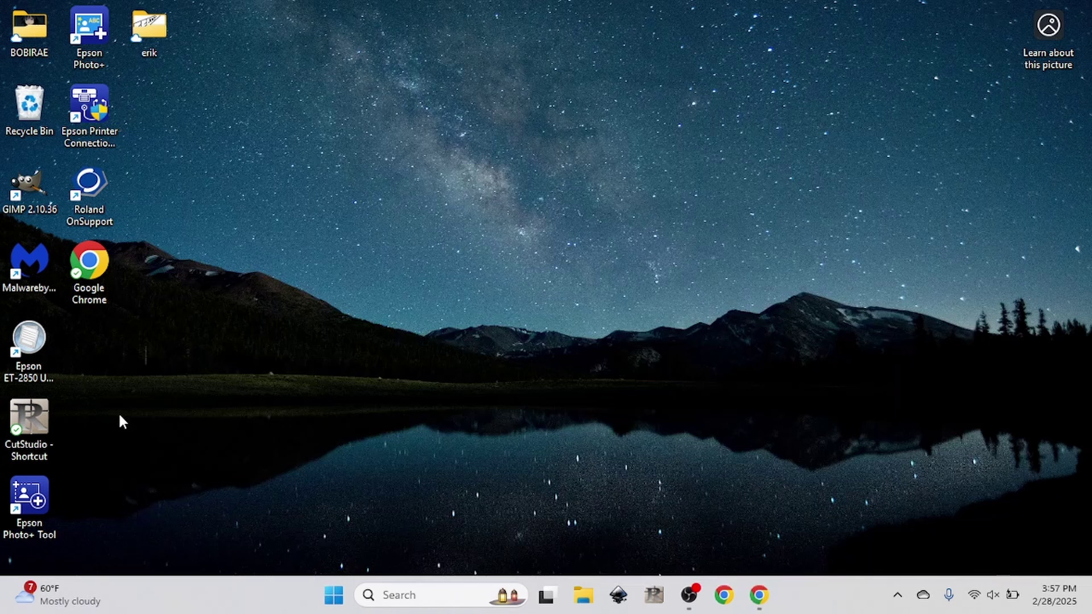
- Launch CutStudio and dock the floating drawing tools palette along the left edge
double_click(40, 424)
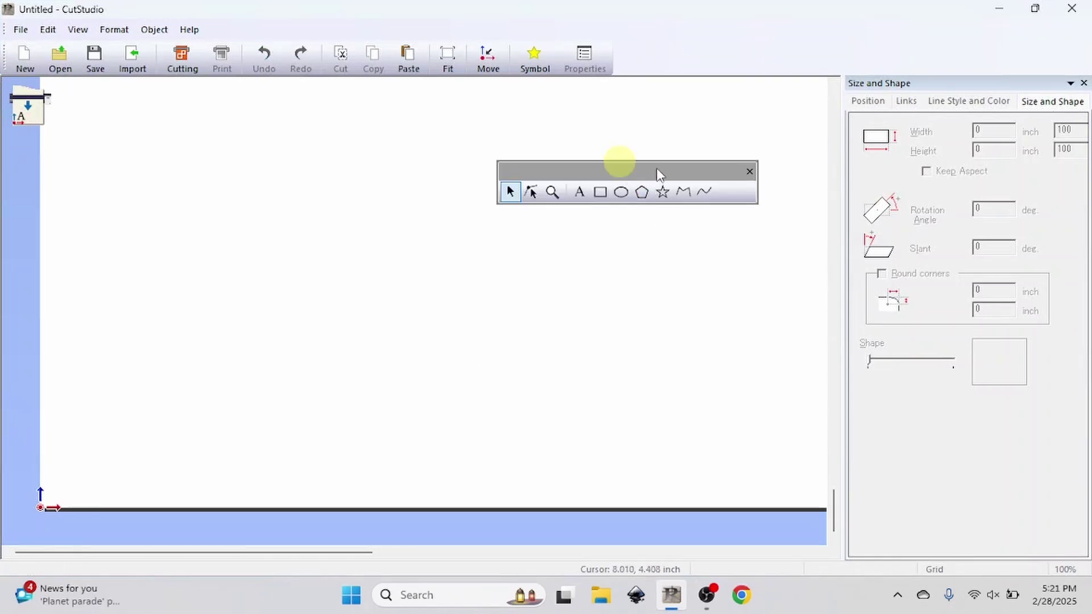
left_click_drag(695, 171, 509, 248)
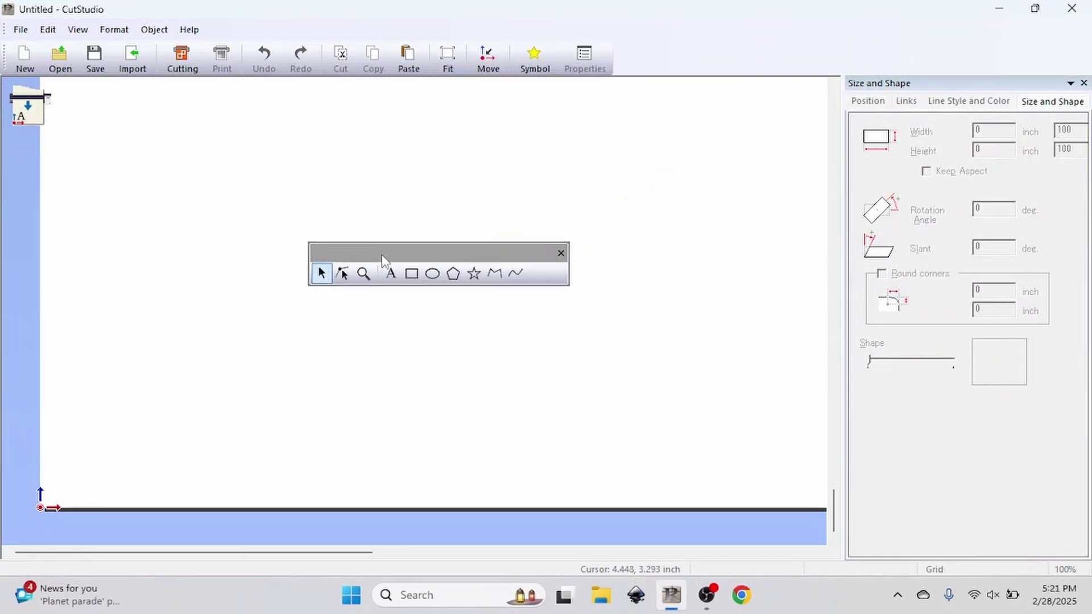
left_click_drag(369, 246, 75, 49)
left_click_drag(620, 53, 9, 82)
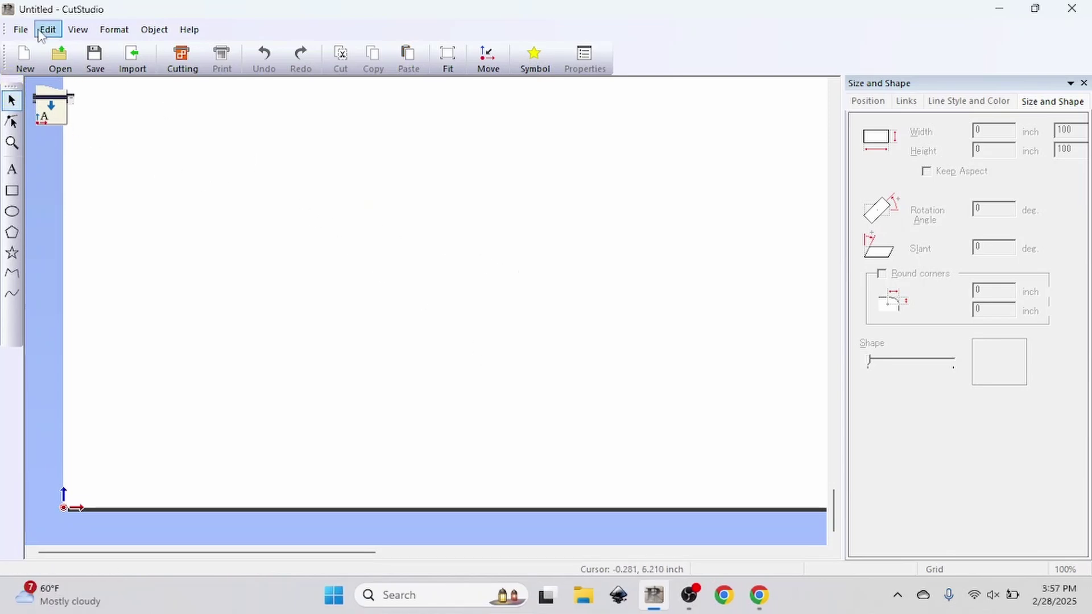
- Turn on print-and-cut mode and choose 3 layout points in Printing Setup
left_click(23, 29)
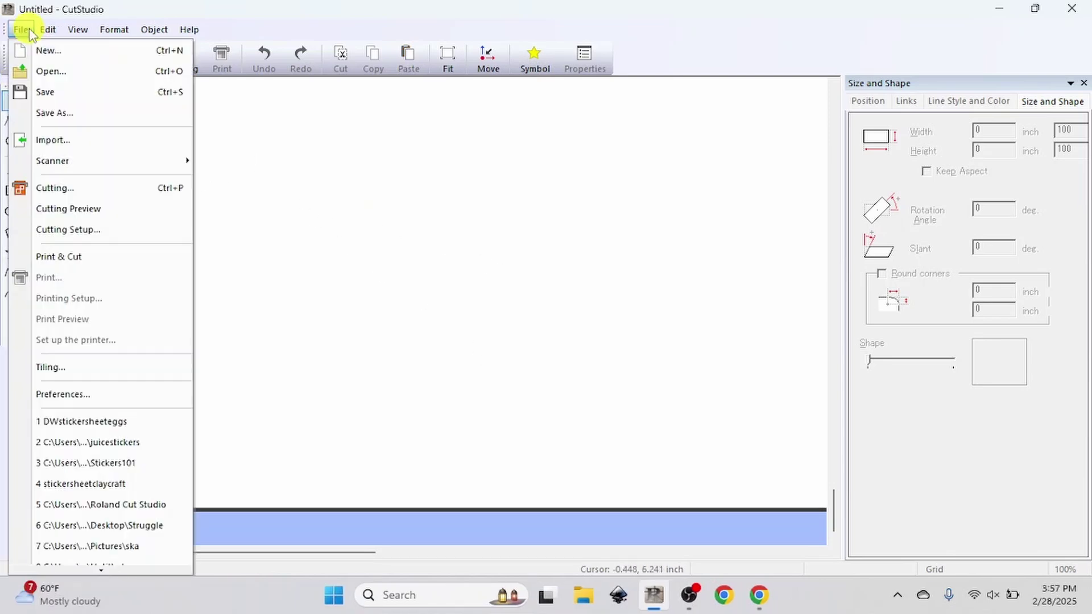
left_click(62, 257)
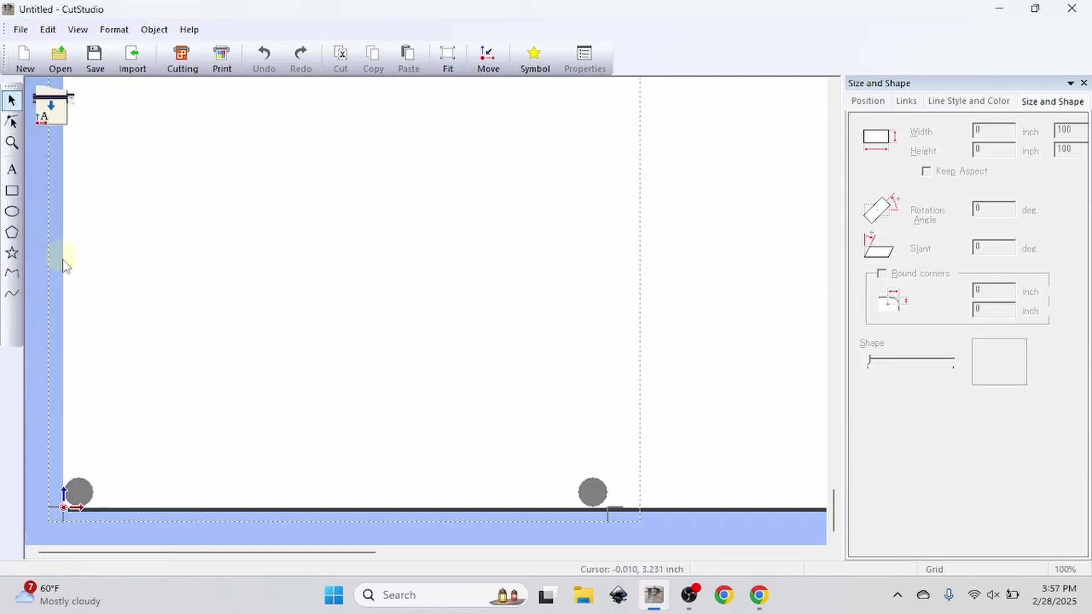
left_click(21, 29)
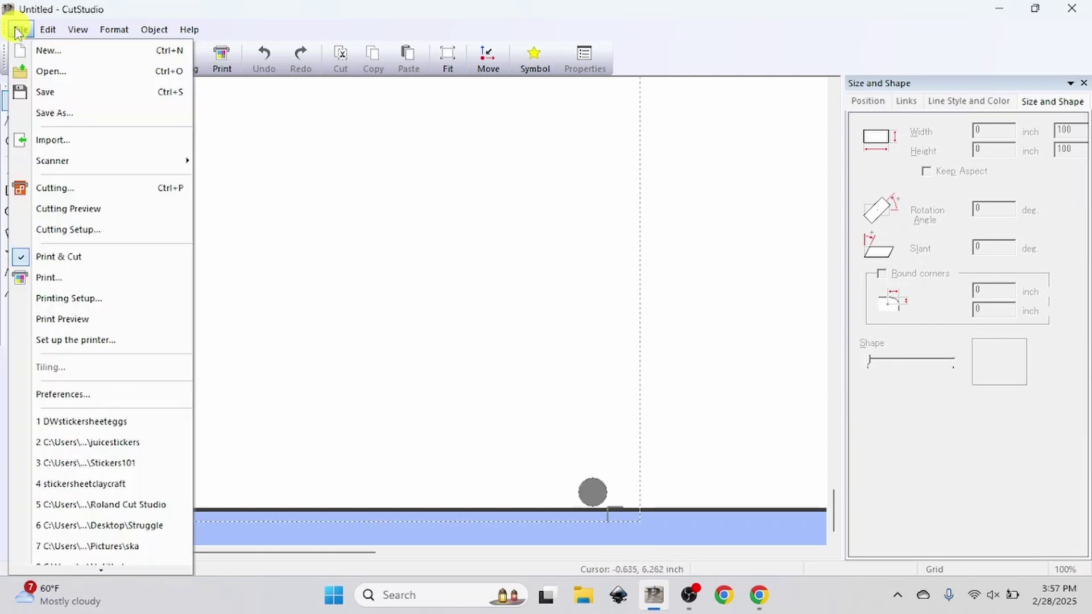
left_click(67, 300)
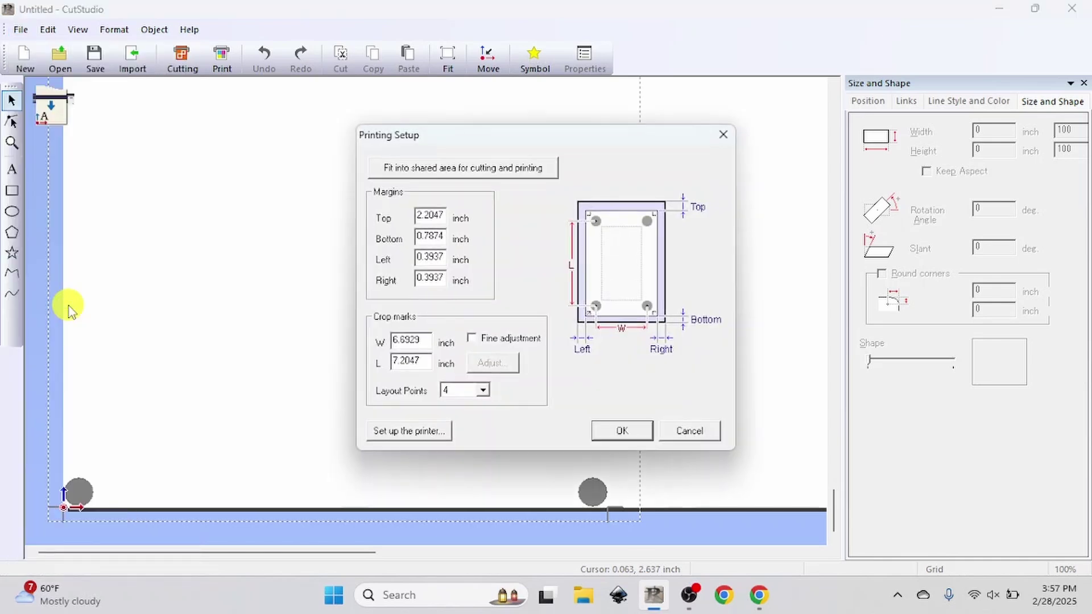
left_click(464, 389)
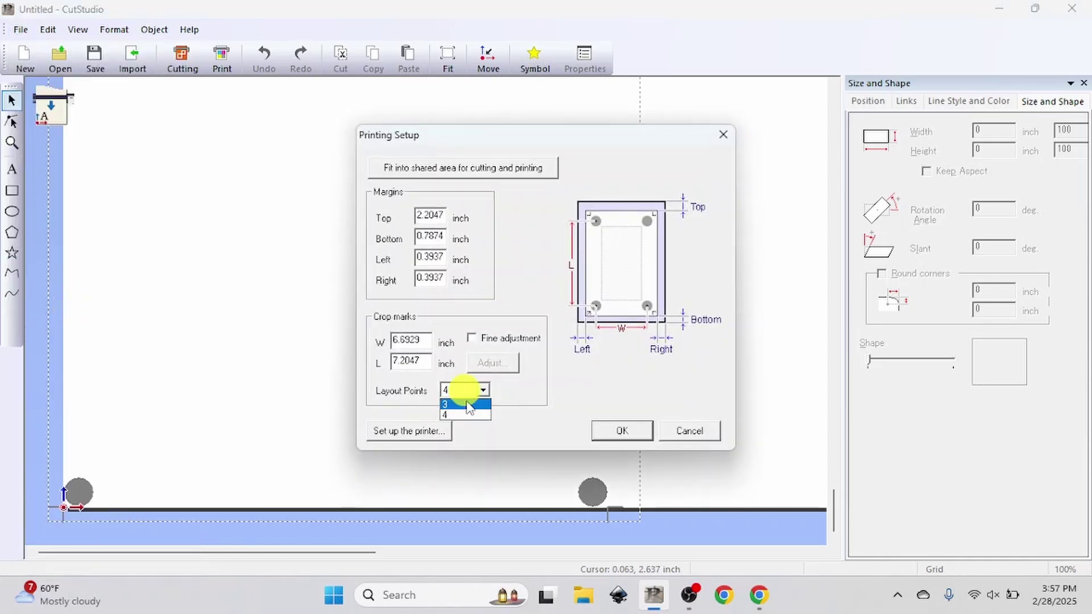
left_click(466, 406)
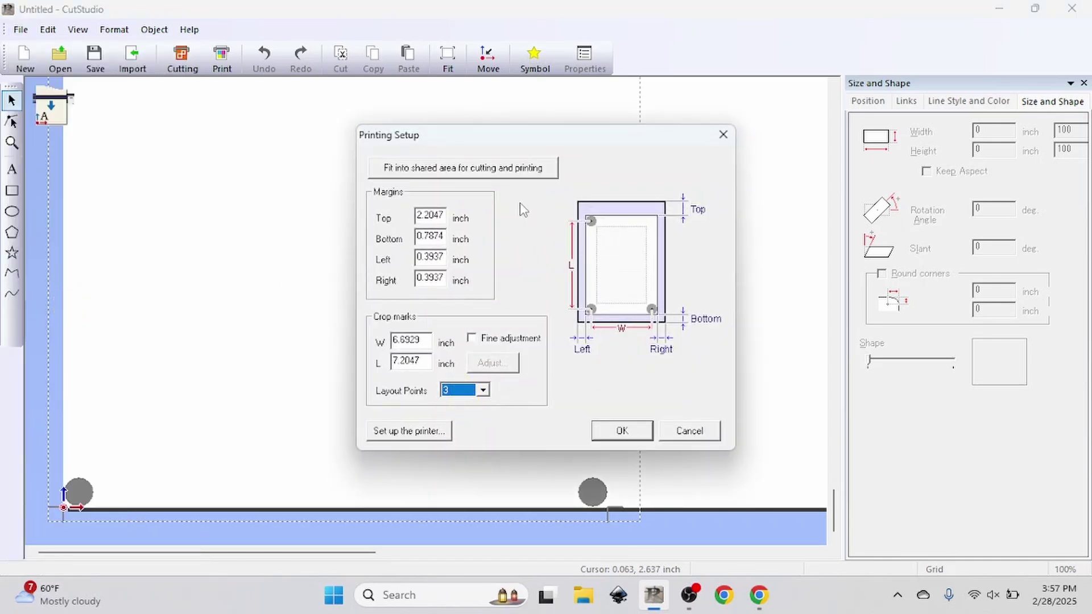
- Fit the shared cutting/printing area with left margin 0.75 and right margin 0.25 inch
left_click(495, 166)
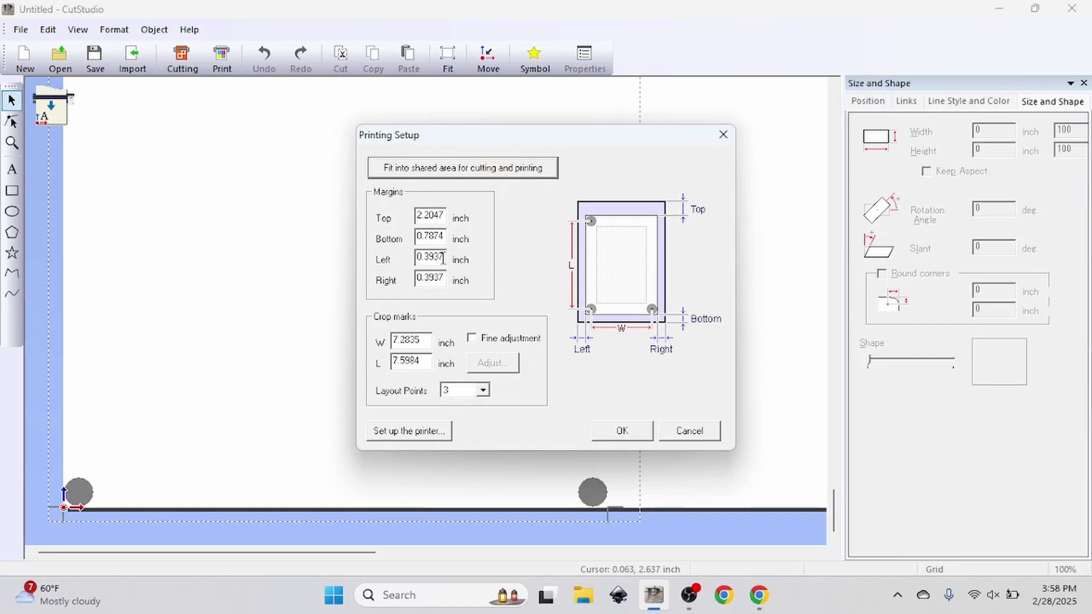
left_click_drag(443, 259, 387, 256)
type("0")
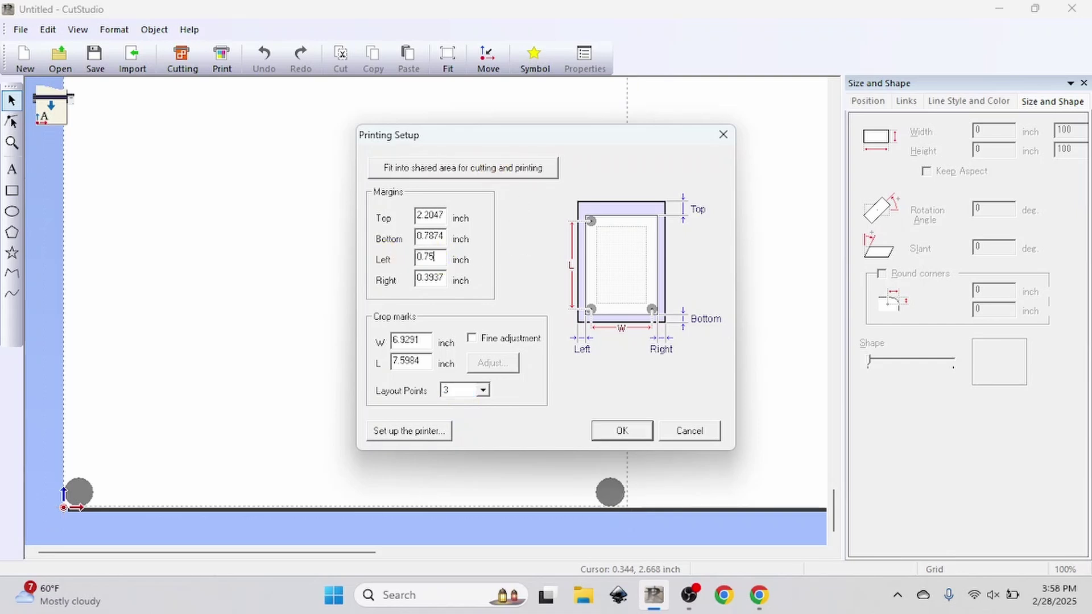
left_click(445, 279)
left_click_drag(445, 279, 386, 287)
type("0.25")
left_click(619, 431)
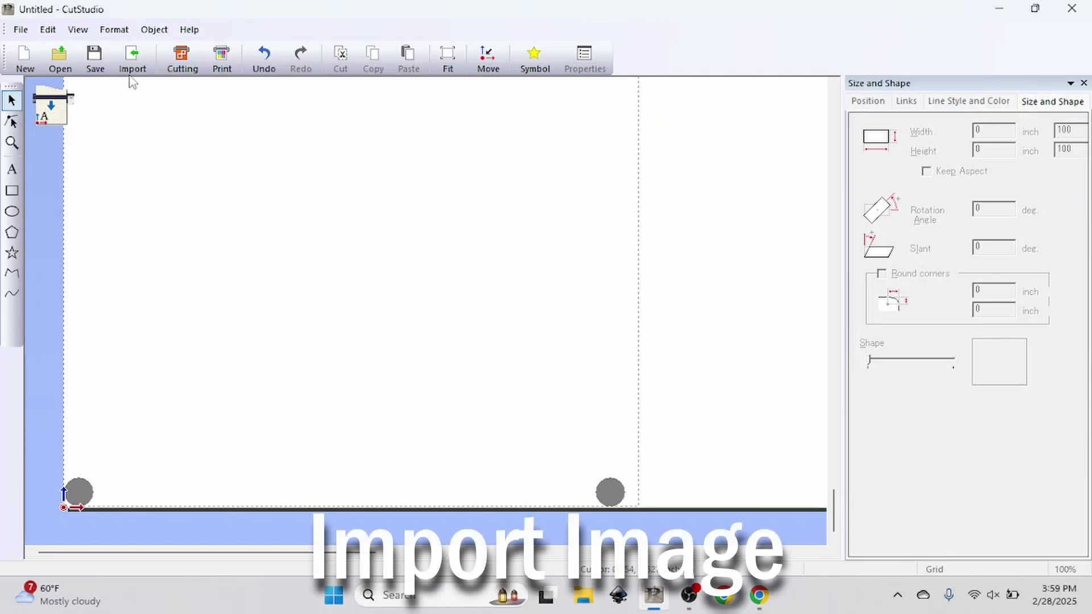
- Import the logo and both cat images, then delete the grey-background cat
left_click(132, 57)
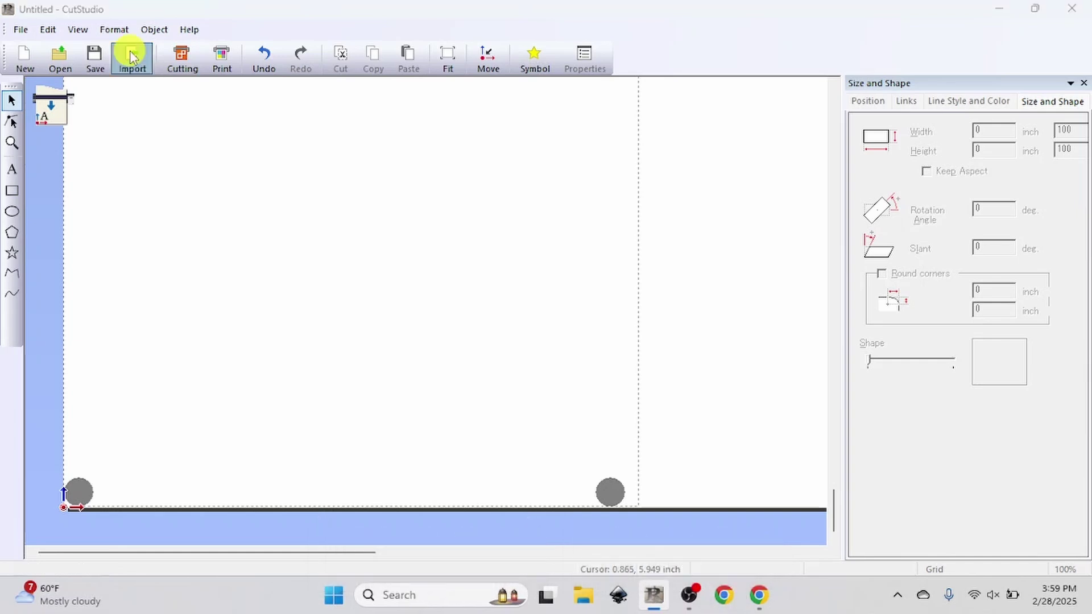
double_click(380, 136)
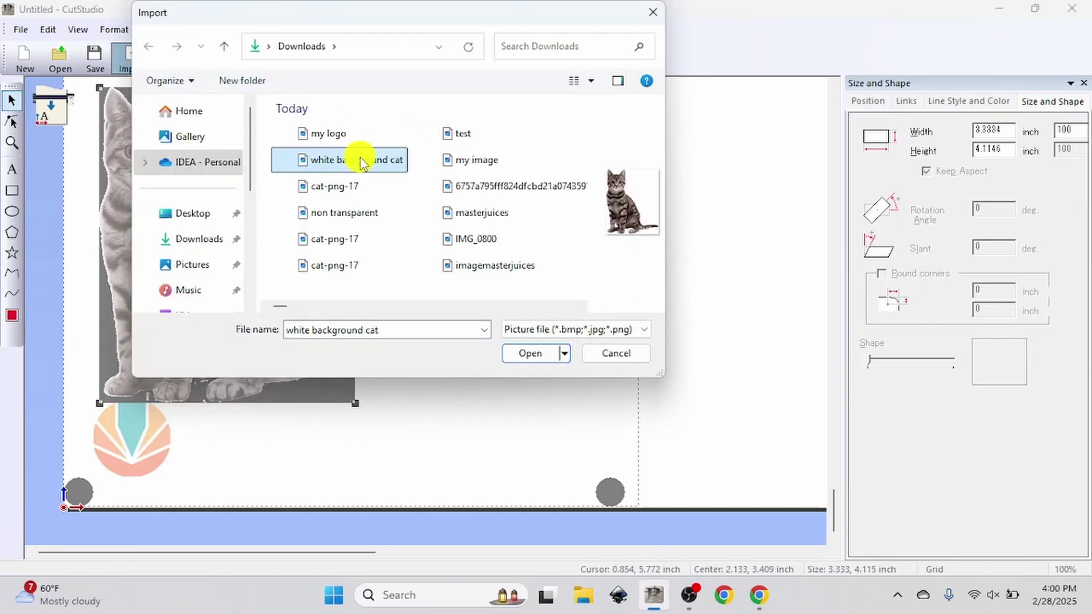
double_click(360, 161)
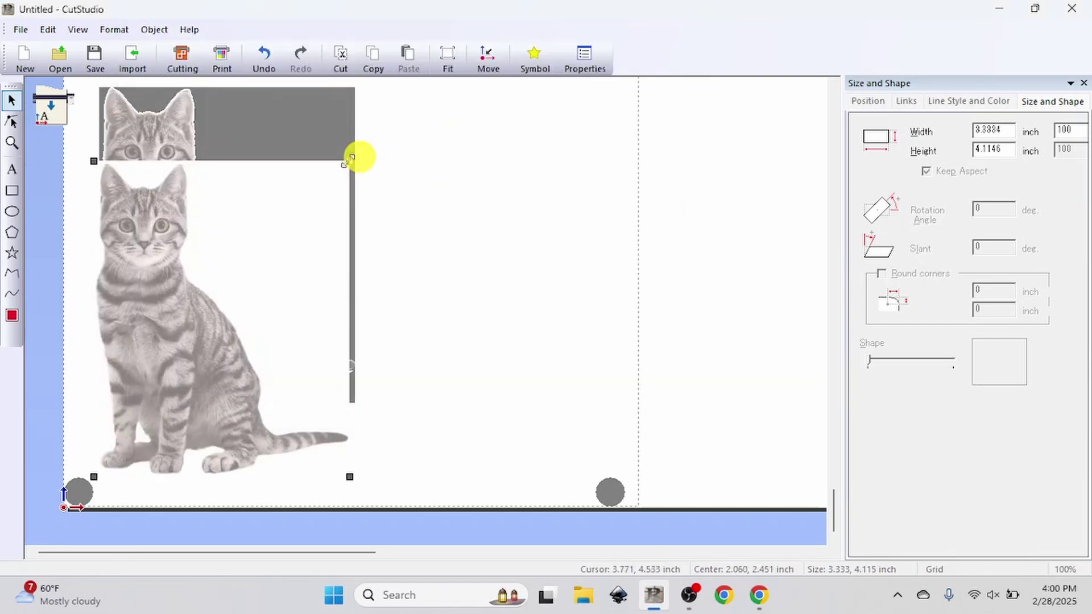
left_click_drag(164, 275, 436, 207)
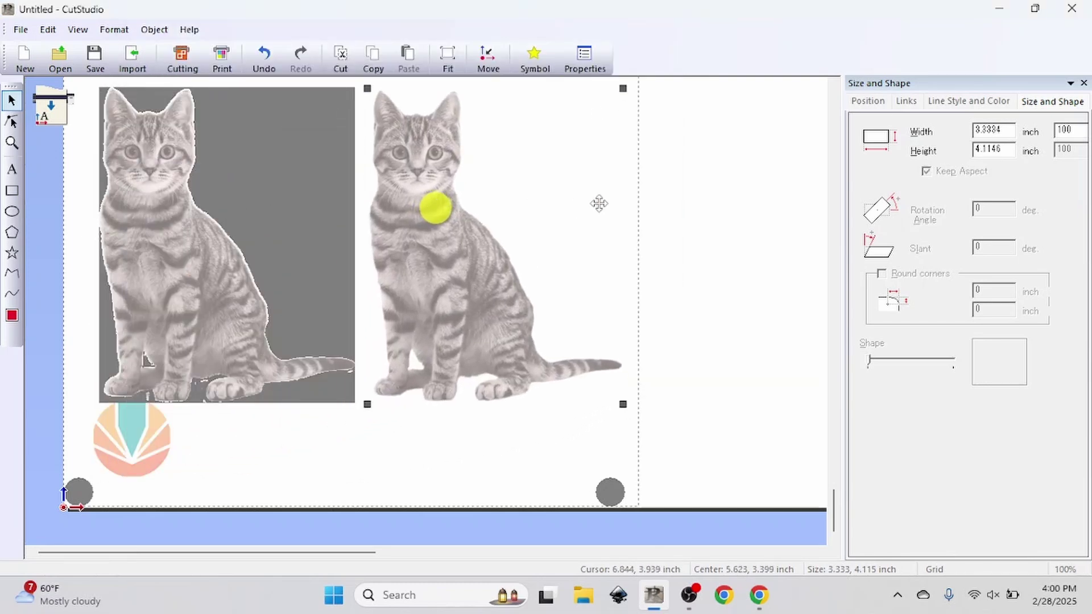
left_click(694, 187)
left_click(241, 279)
key("Delete")
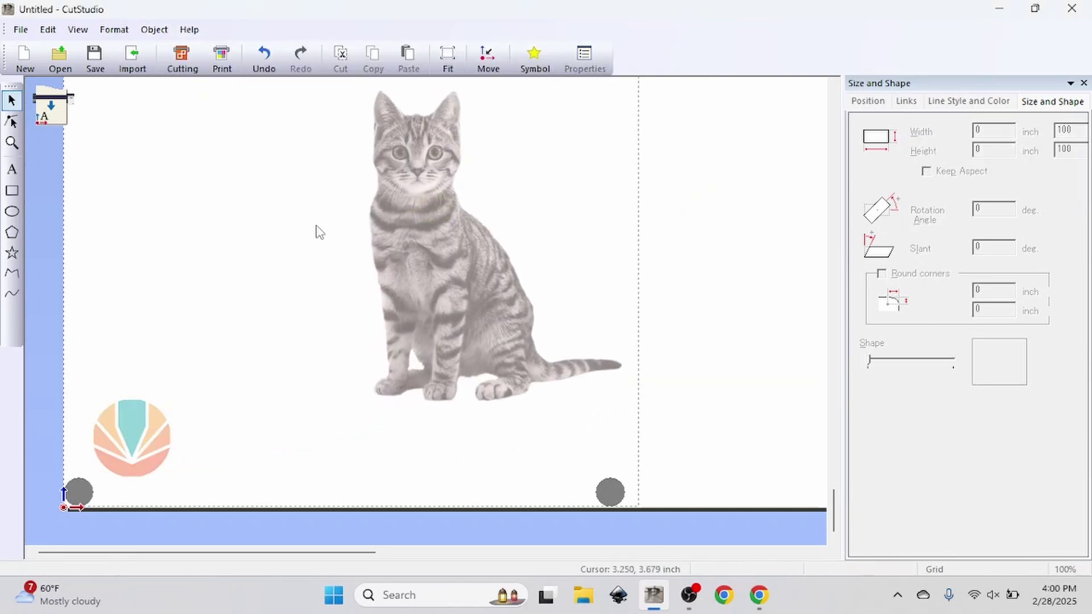
- Resize the white-background cat to 2 inches wide and position it on the sheet
left_click(480, 224)
left_click_drag(553, 195, 403, 283)
left_click_drag(472, 174, 285, 434)
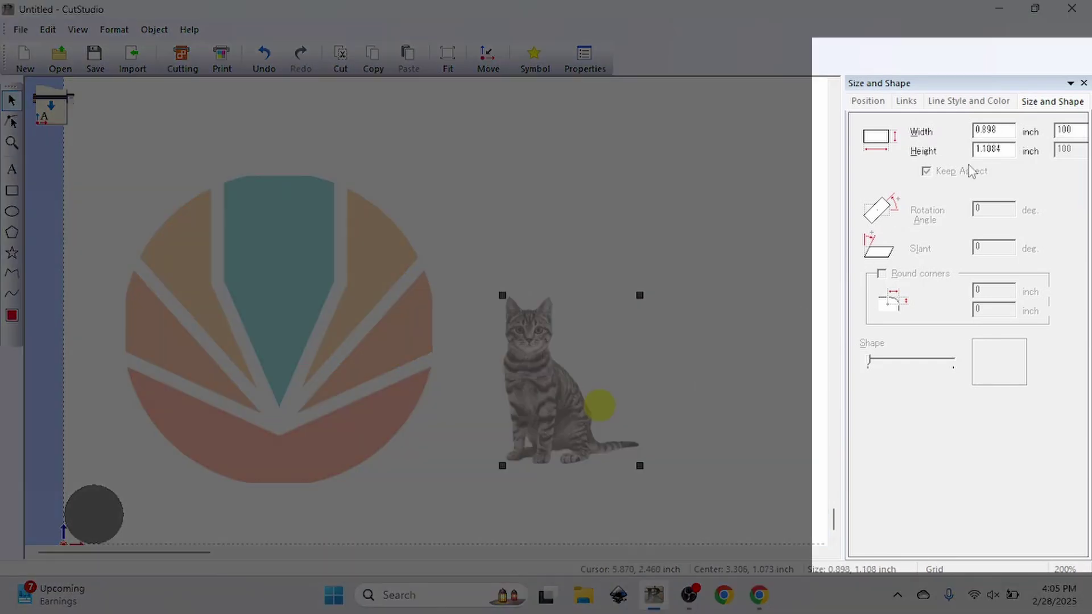
left_click(987, 131)
left_click_drag(987, 131, 912, 137)
type("2")
key("Return")
left_click_drag(524, 444, 588, 367)
scroll(588, 367, "down", 1)
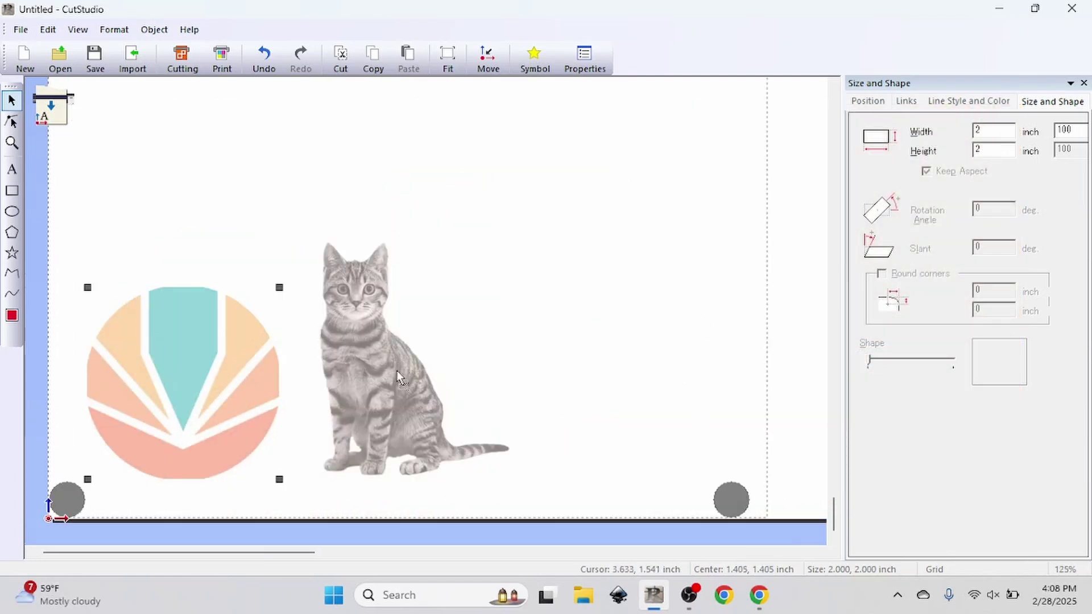
- Trace the cat image with Image Outline at Dark density and extract its contour lines
left_click(395, 370)
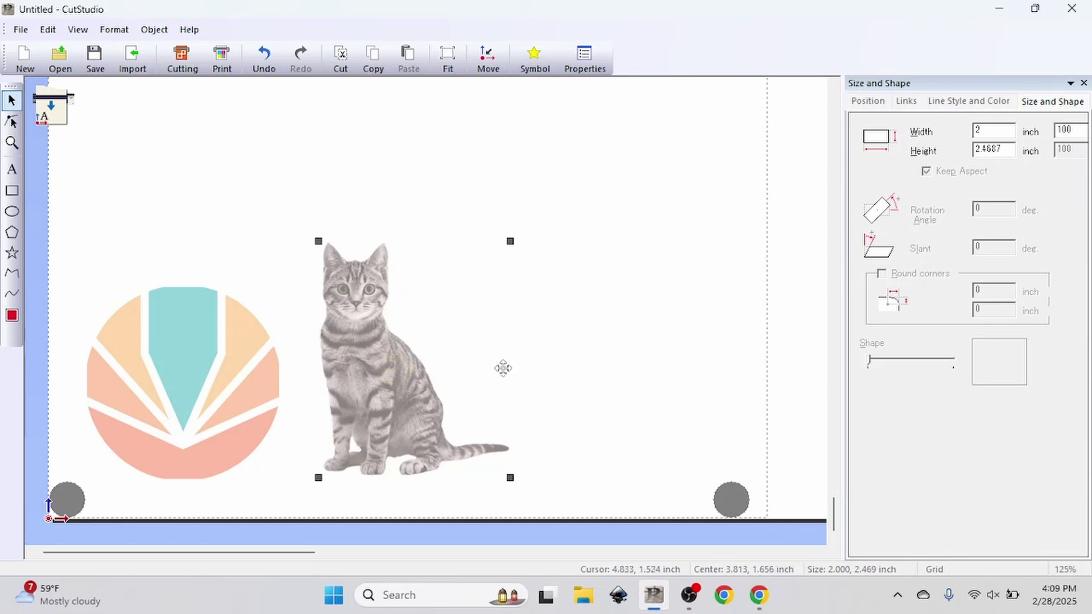
right_click(393, 374)
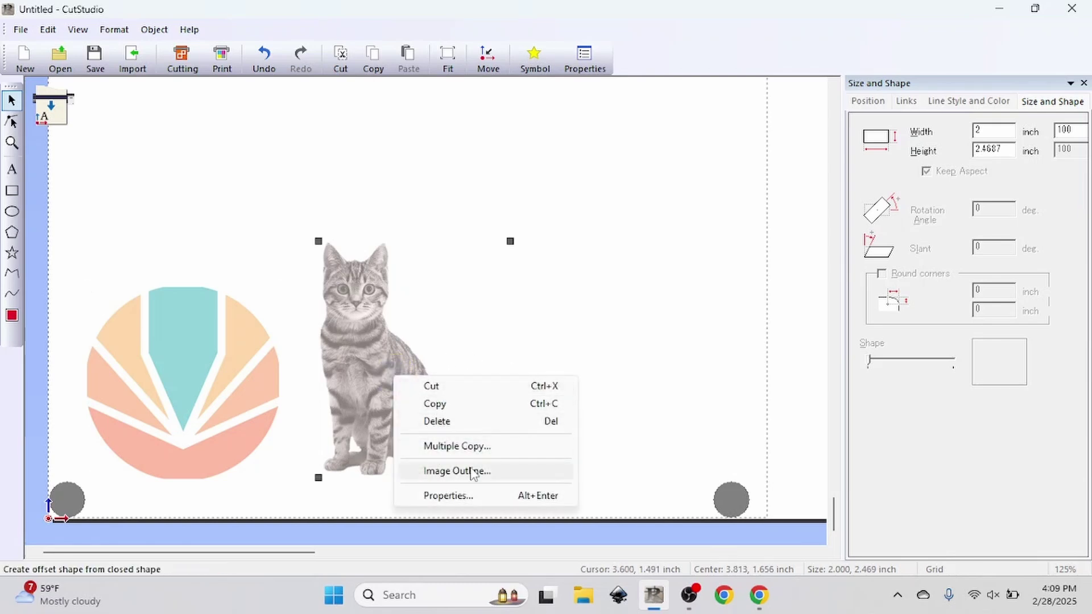
left_click(471, 472)
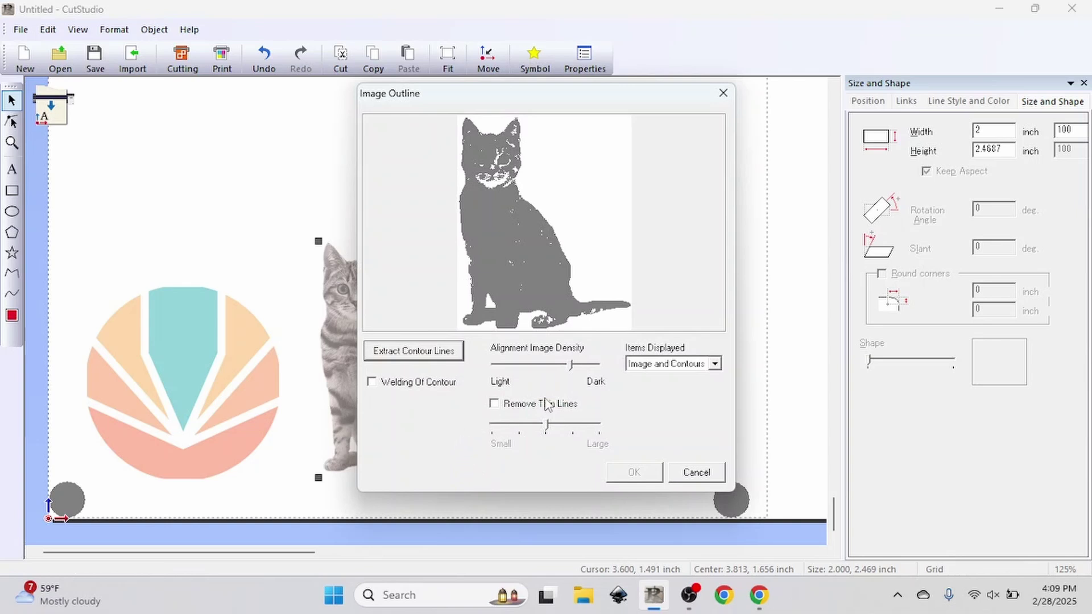
left_click_drag(572, 364, 596, 368)
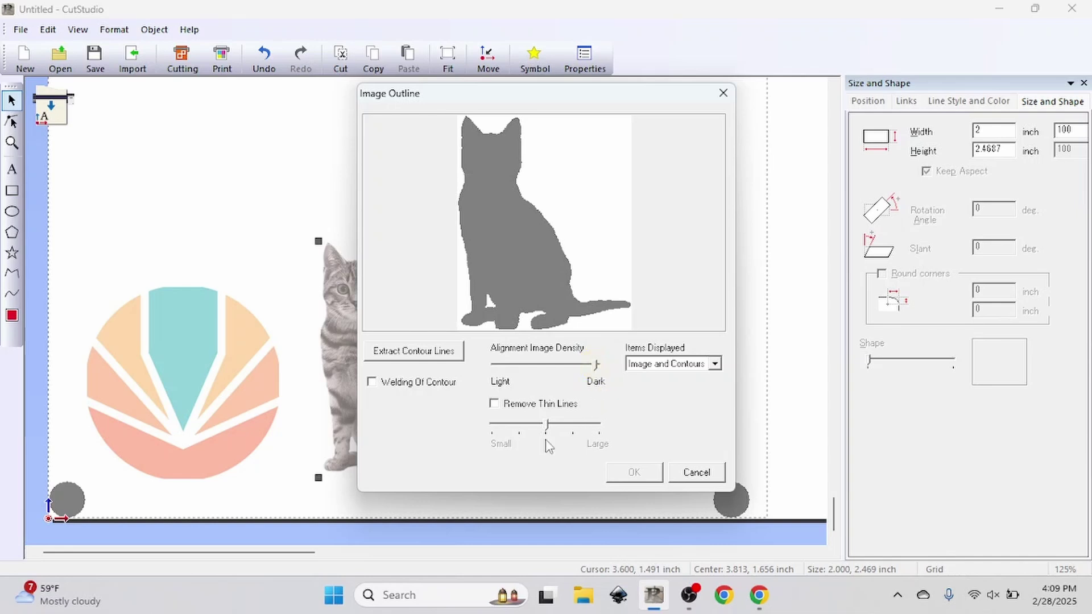
left_click_drag(499, 363, 635, 368)
left_click(418, 357)
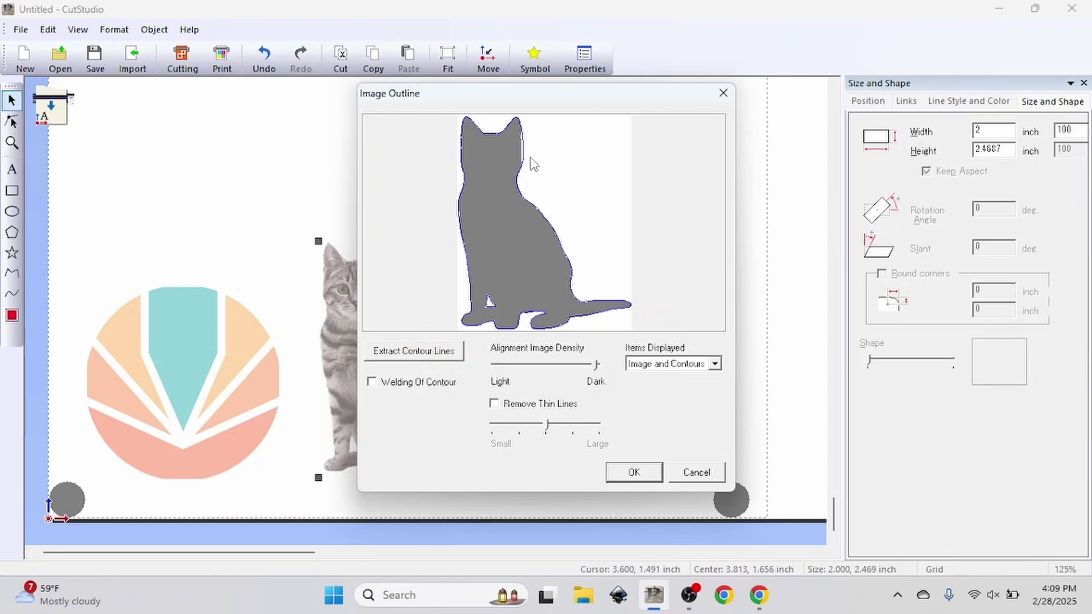
left_click(631, 474)
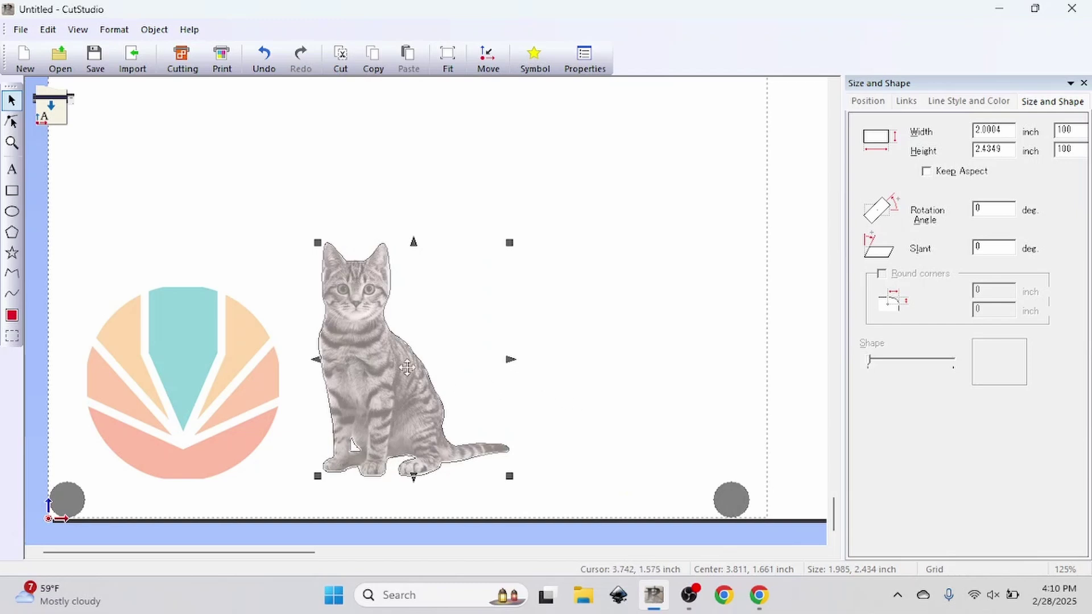
- Apply Break Polyline to the cat's traced contour, then deselect it
right_click(411, 348)
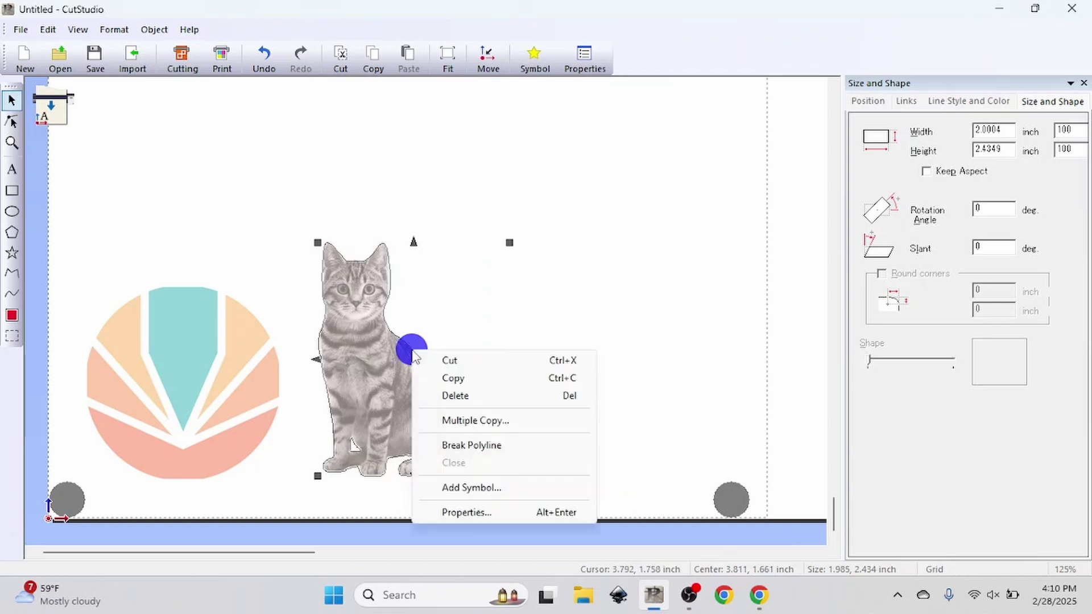
left_click(459, 452)
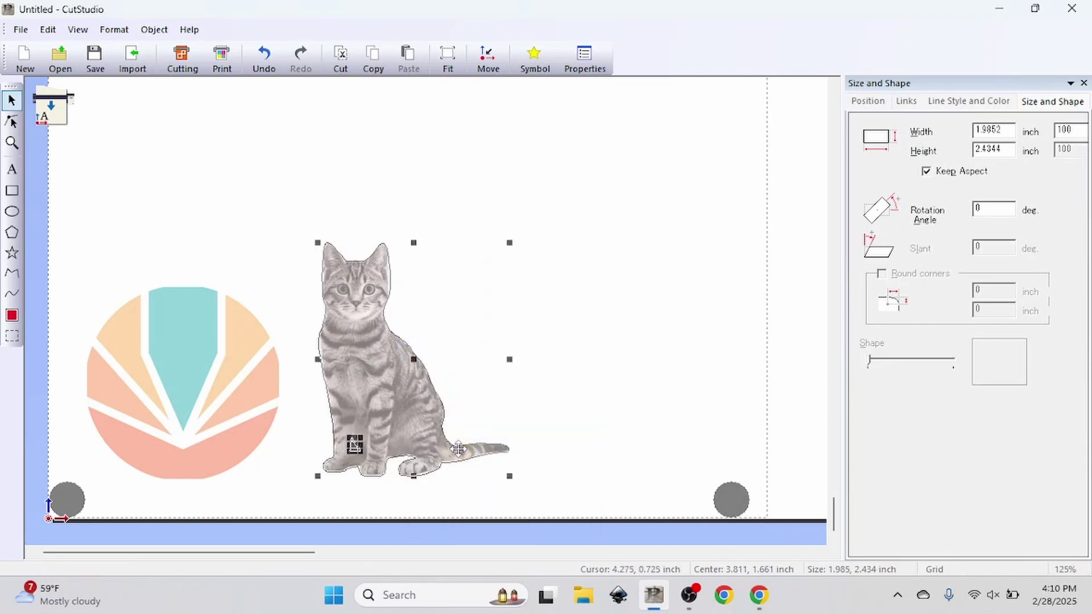
left_click(640, 398)
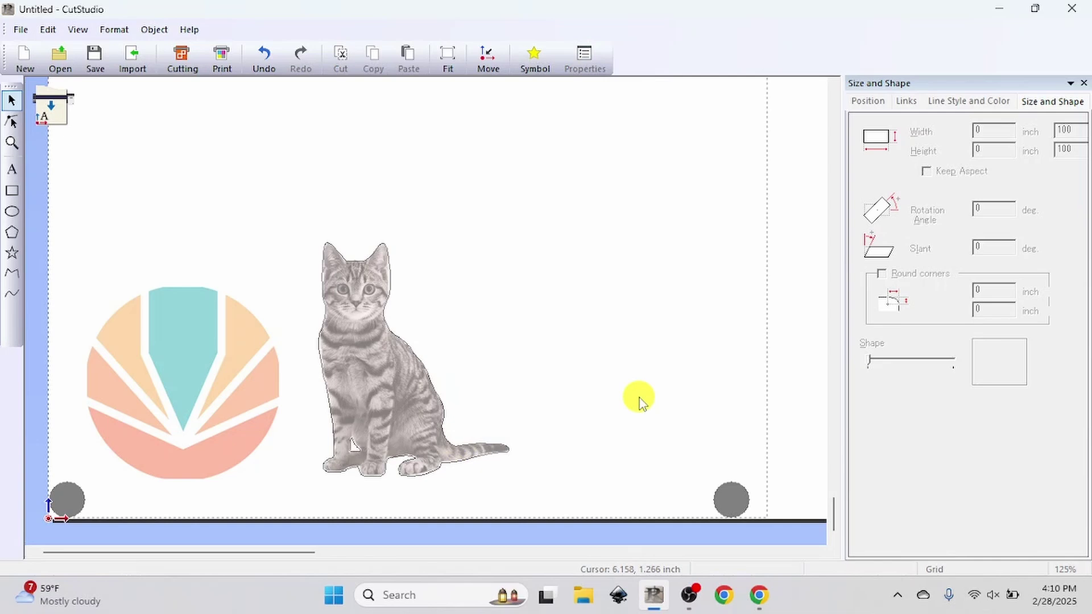
- Zoom in and drag the tiny stray contour piece away from the cat's front leg
scroll(339, 456, "up", 2)
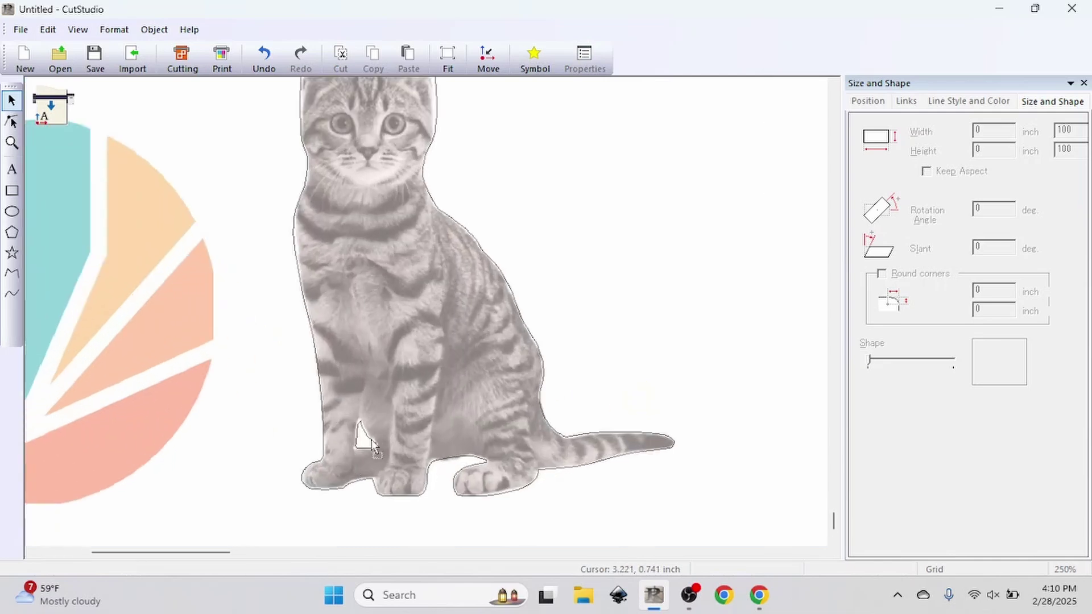
scroll(374, 448, "up", 1)
left_click(368, 440)
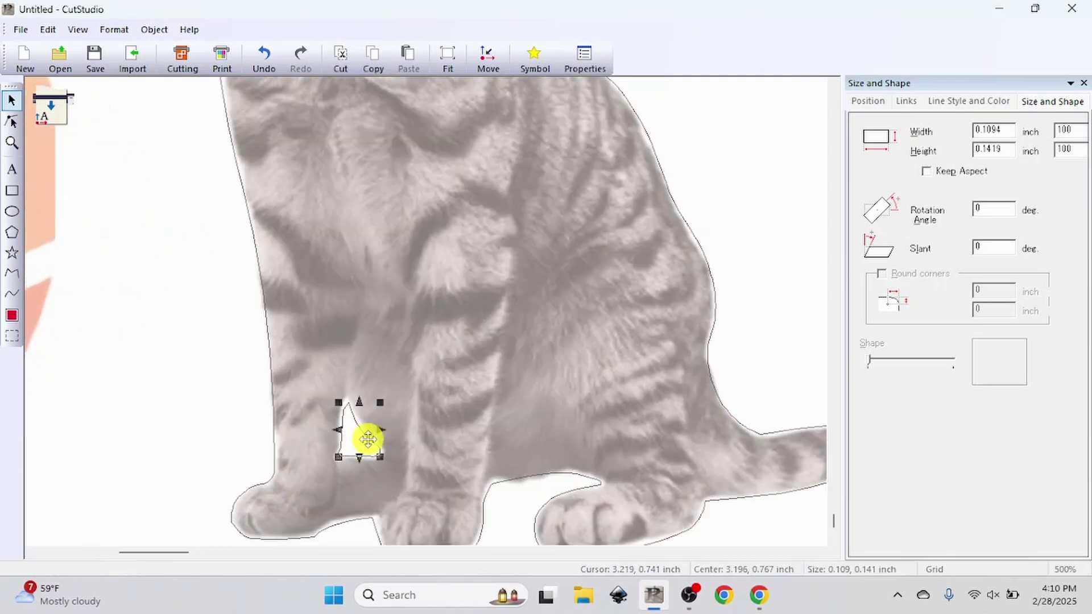
left_click_drag(368, 439, 113, 392)
scroll(351, 452, "down", 2)
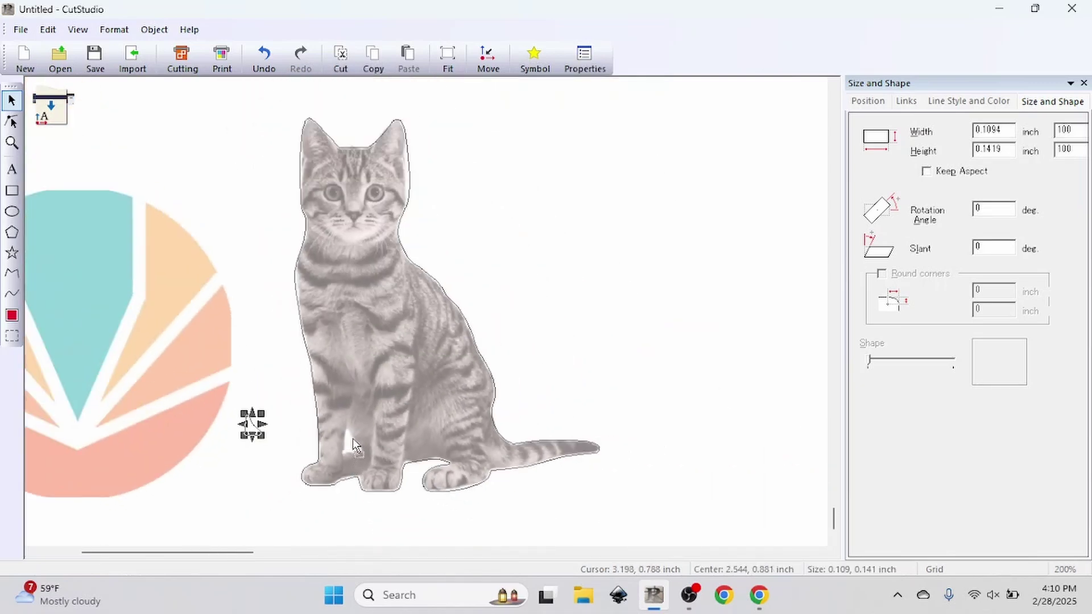
left_click(352, 438)
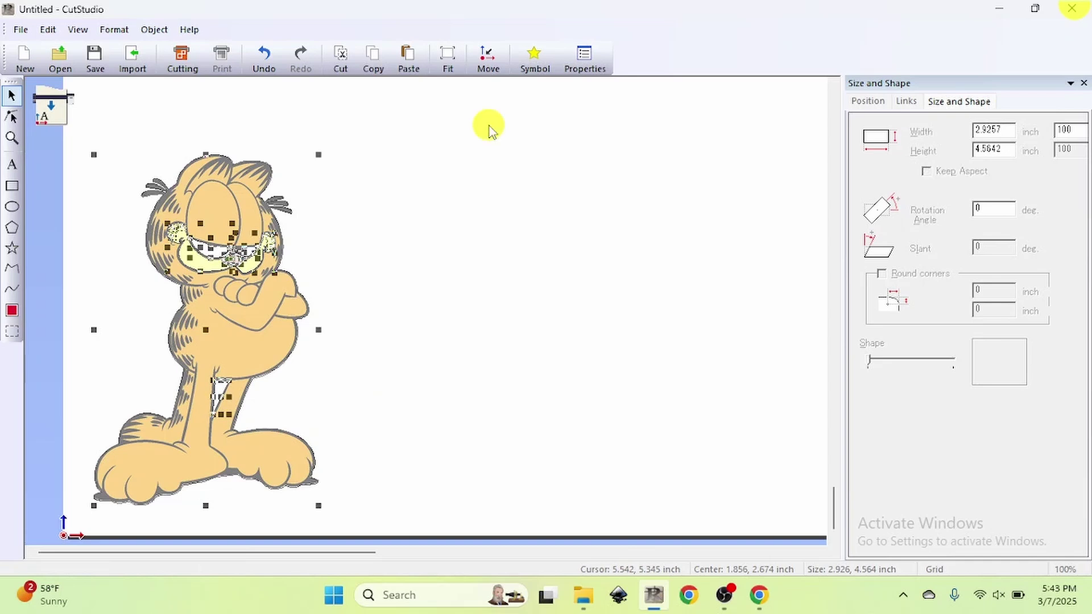
- Box-select the whole Garfield cartoon, clear the selection, then select Garfield again
left_click_drag(479, 103, 196, 512)
left_click(200, 508)
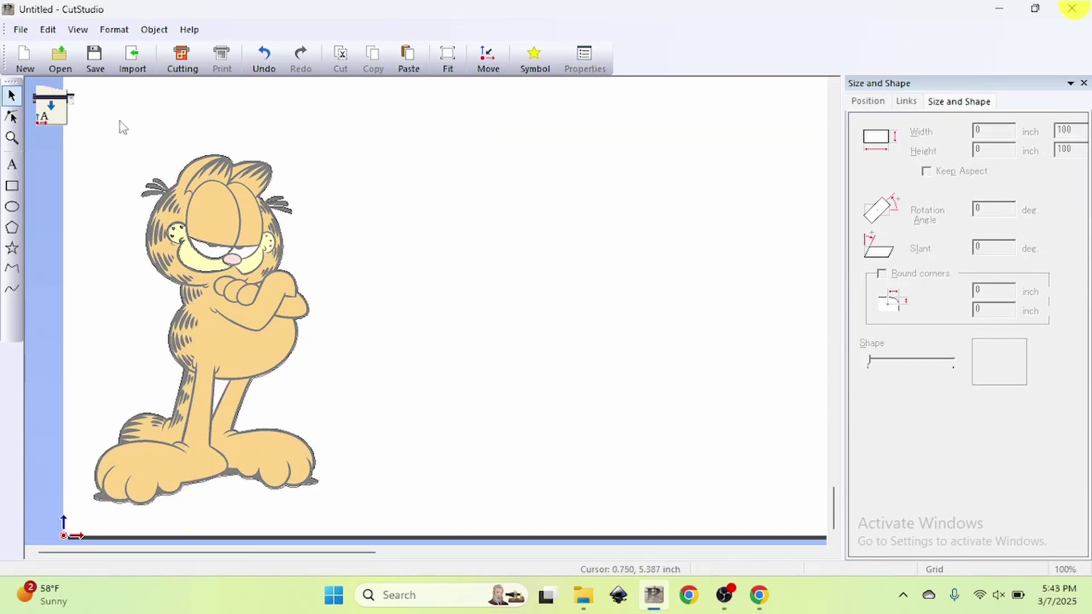
left_click_drag(69, 135, 257, 528)
left_click(266, 506)
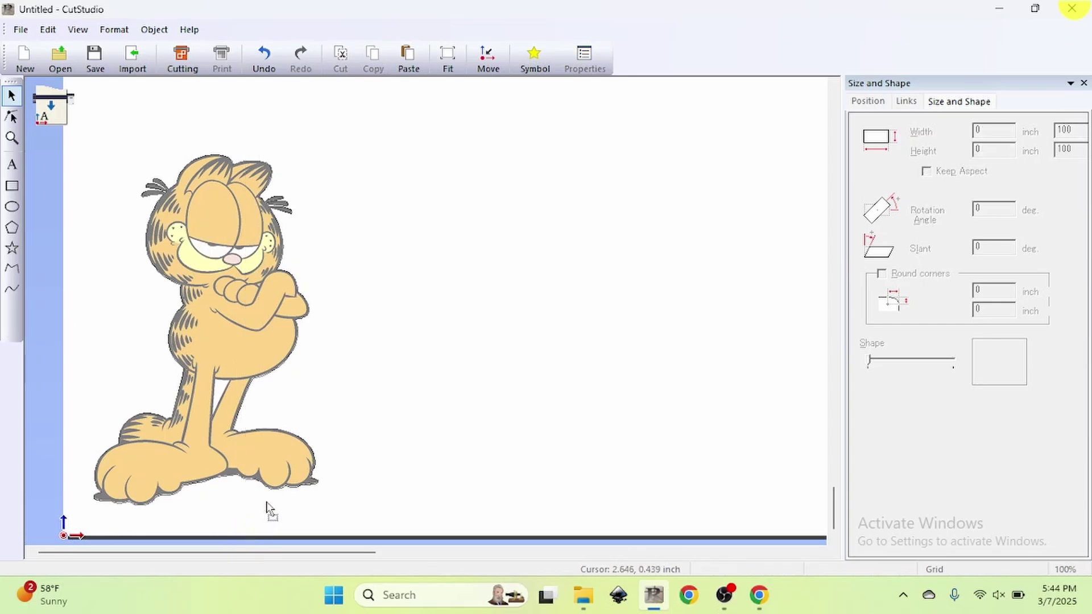
left_click(237, 471)
- Move Garfield right, then draw a 2.0 × 1.993 inch circle cut line around the round logo
left_click_drag(237, 471, 475, 480)
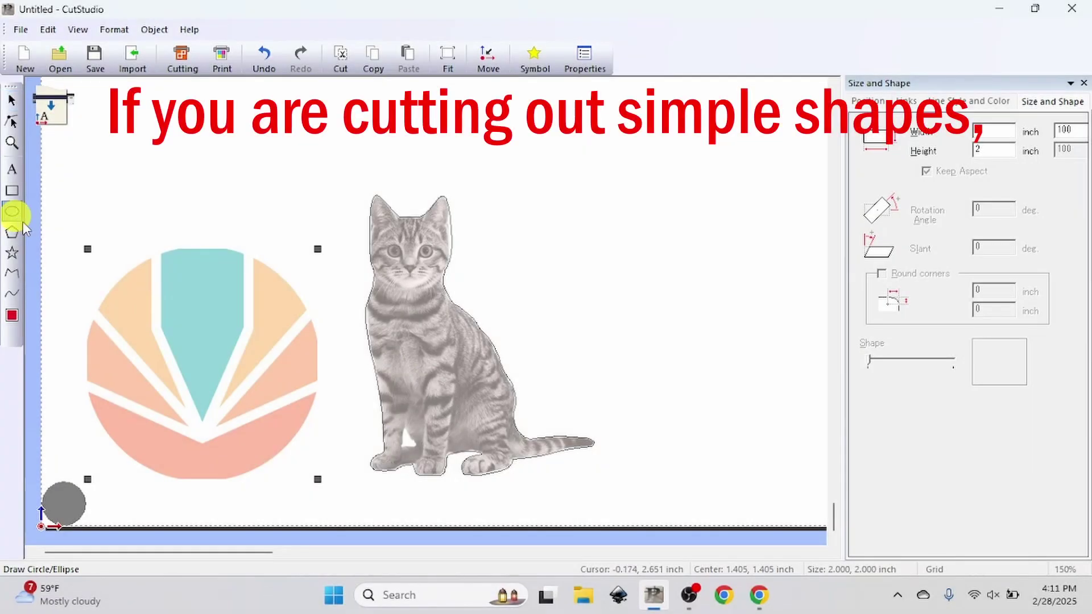
left_click(12, 211)
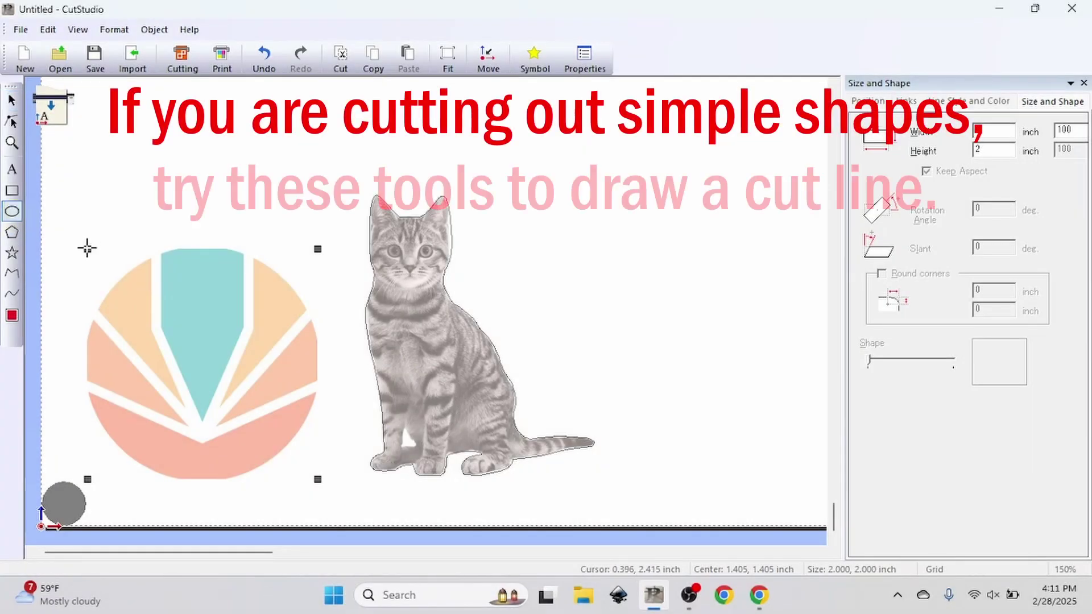
left_click_drag(88, 249, 317, 479)
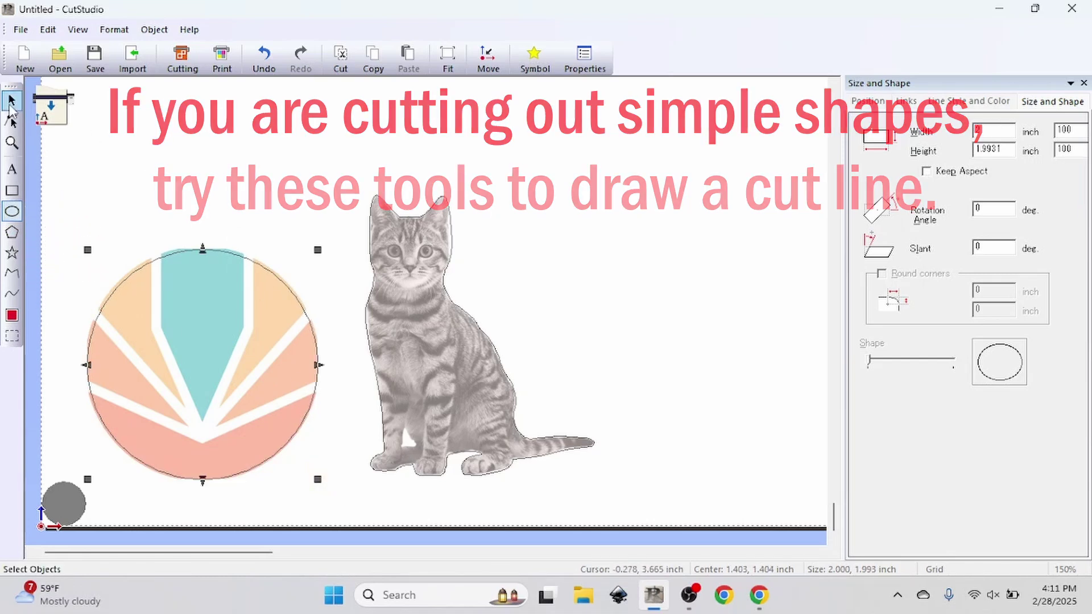
left_click(12, 101)
left_click(710, 313)
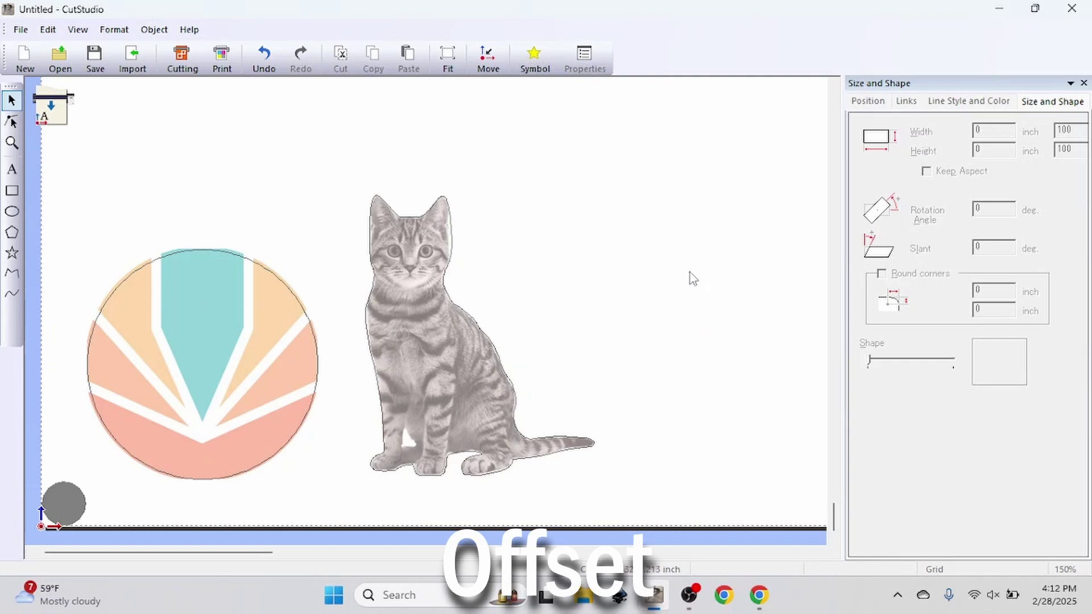
- Select the cat and set an Outside offset of 0.125 inch in Object > Offset
left_click(451, 241)
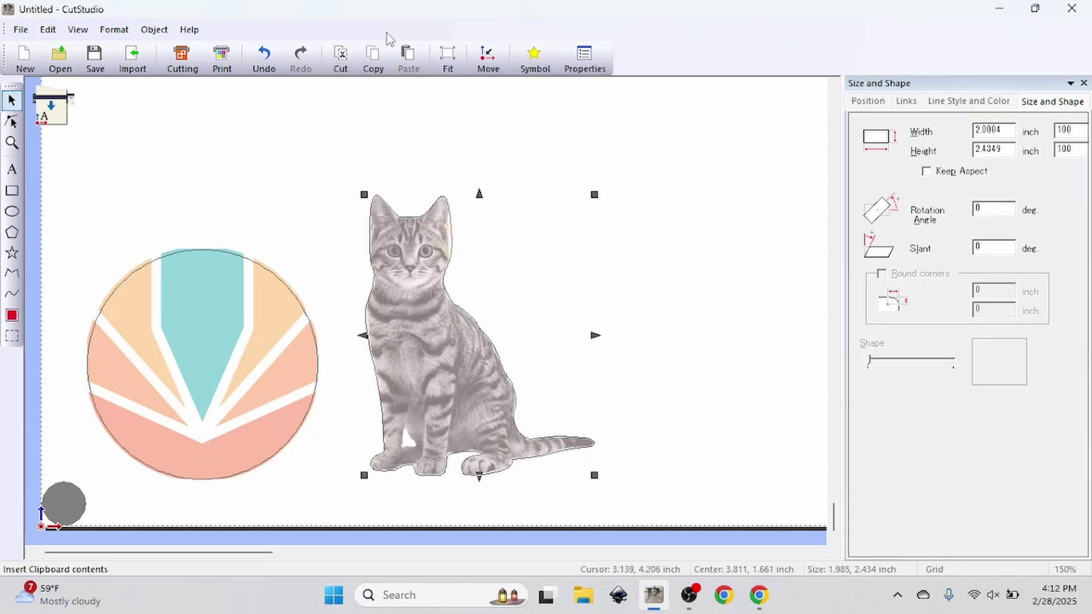
left_click(156, 32)
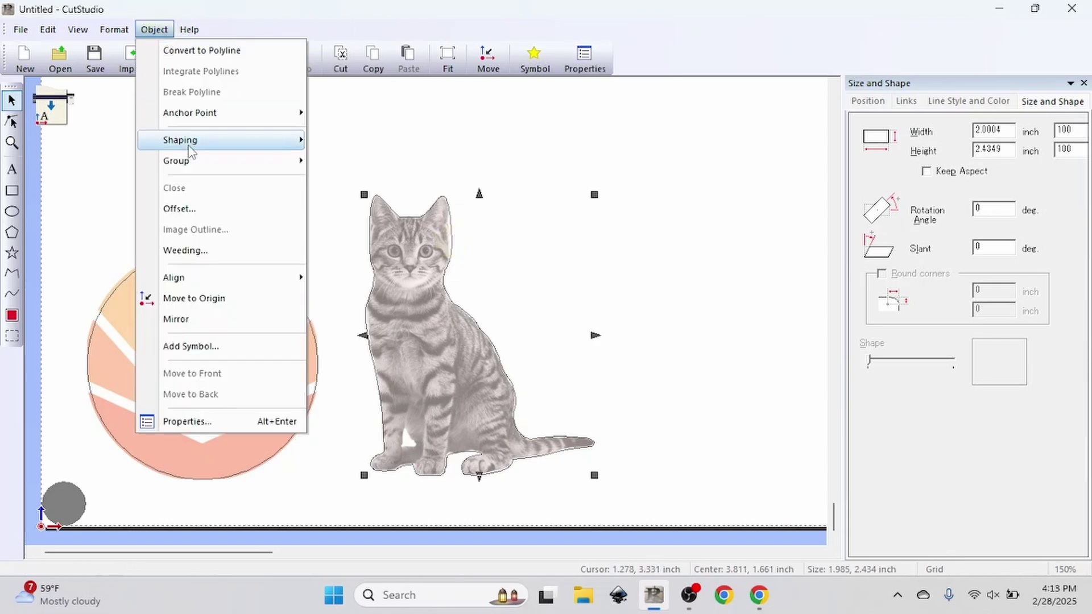
left_click(189, 211)
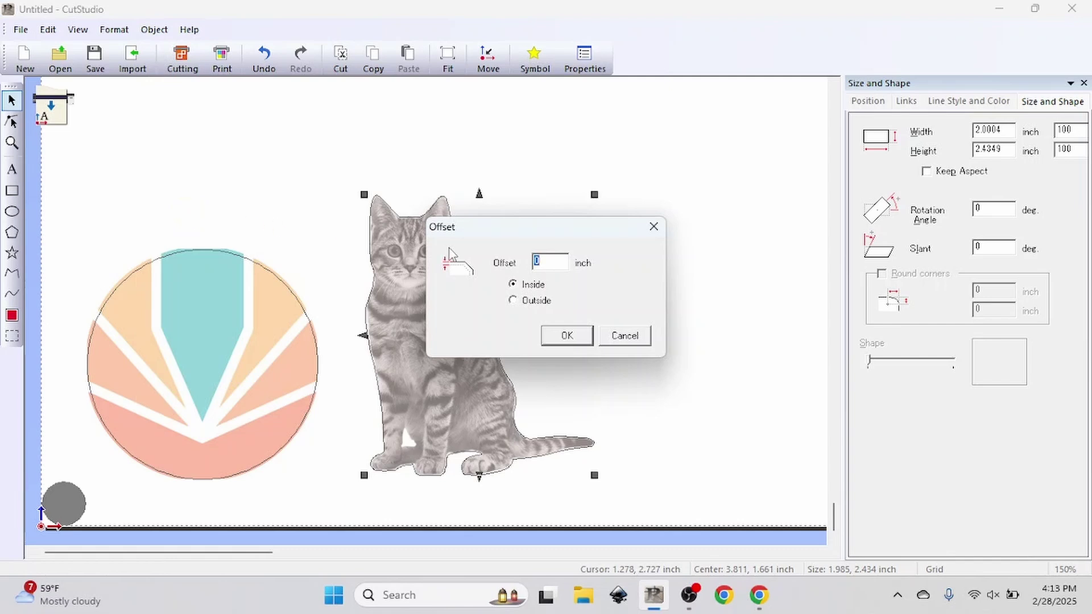
left_click_drag(482, 233, 668, 219)
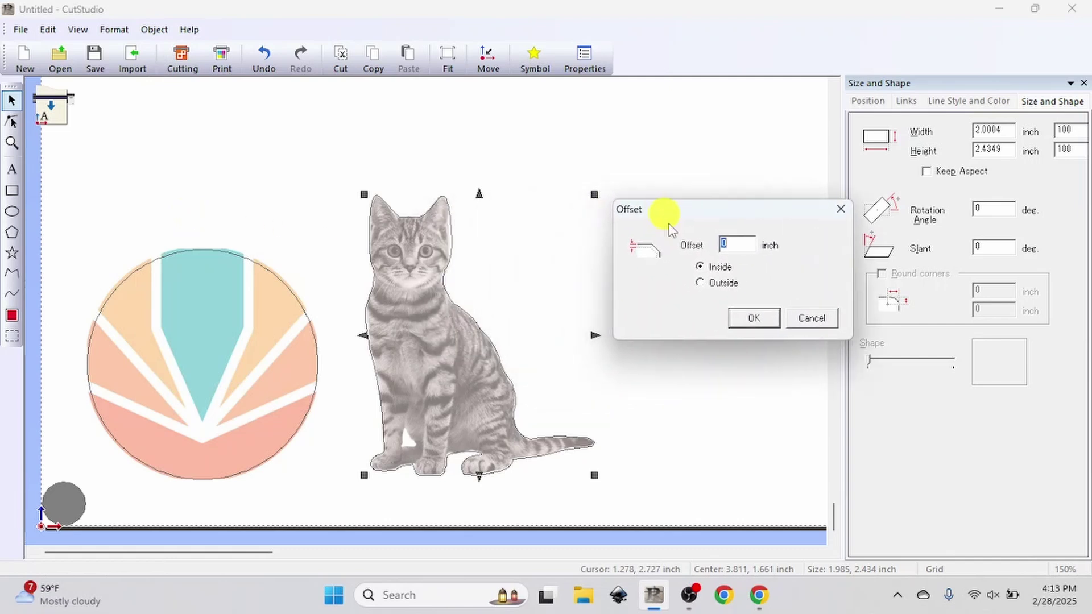
left_click(701, 284)
left_click(735, 244)
type("0.1")
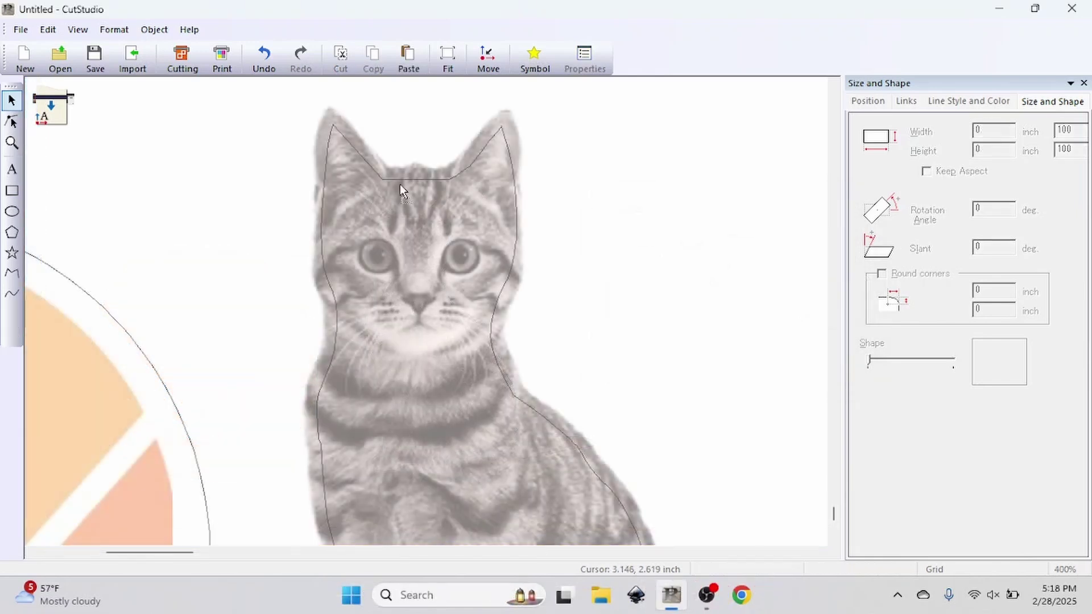
- Reposition the cat and confirm its 0.125 inch outside offset cut line
left_click(398, 183)
left_click_drag(407, 250, 220, 224)
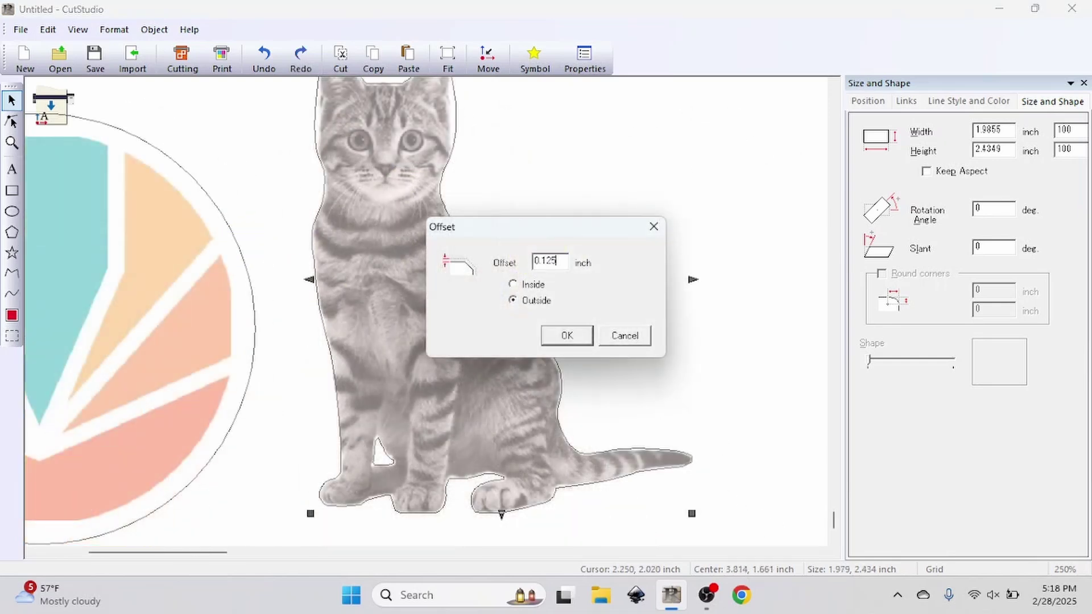
key("Return")
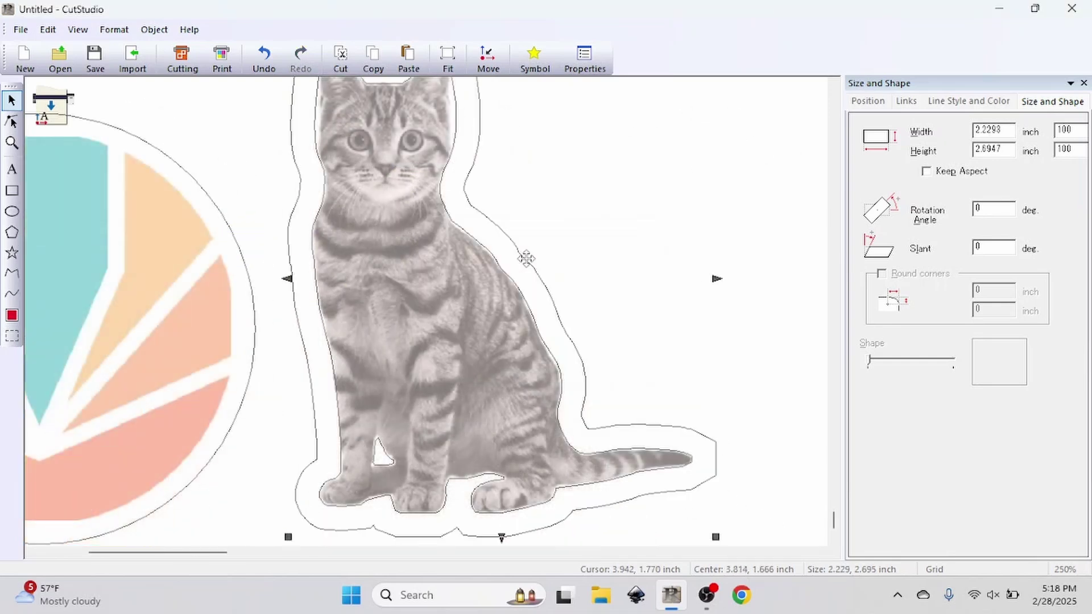
scroll(429, 334, "down", 1)
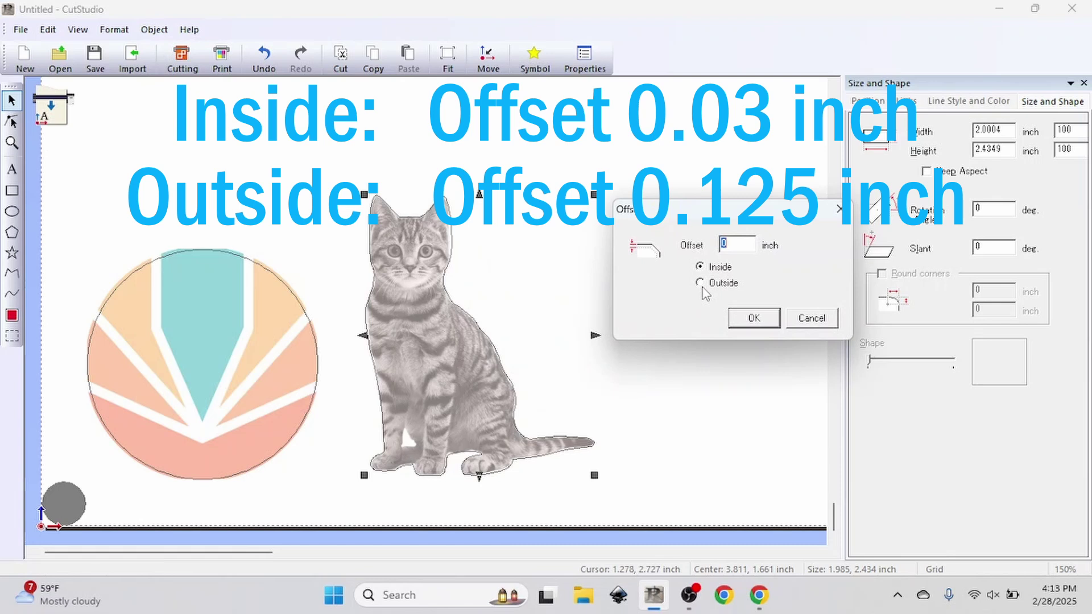
double_click(725, 244)
type("0.125")
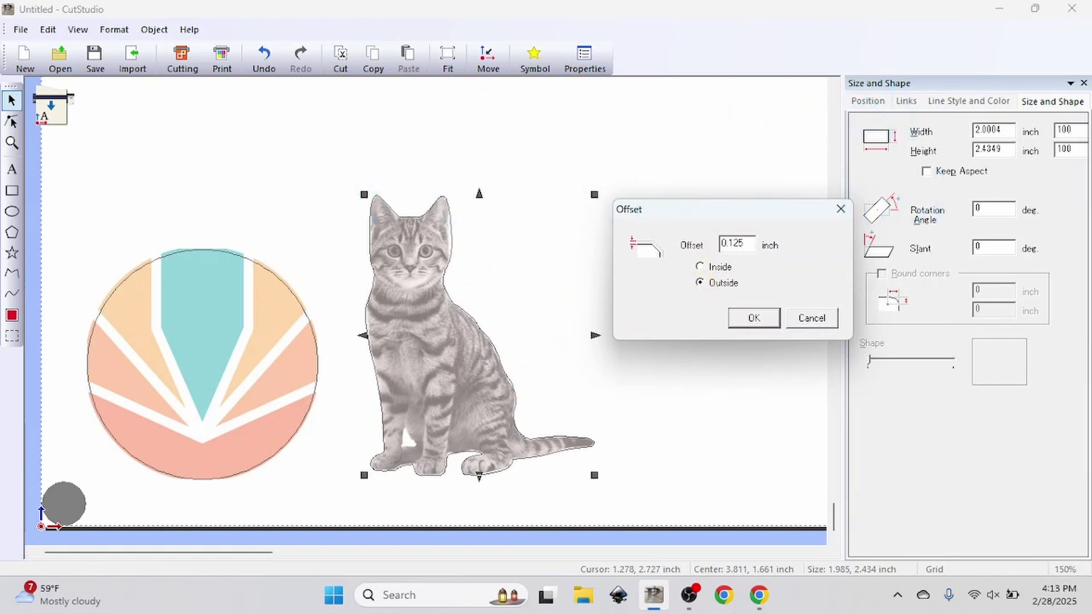
left_click(754, 317)
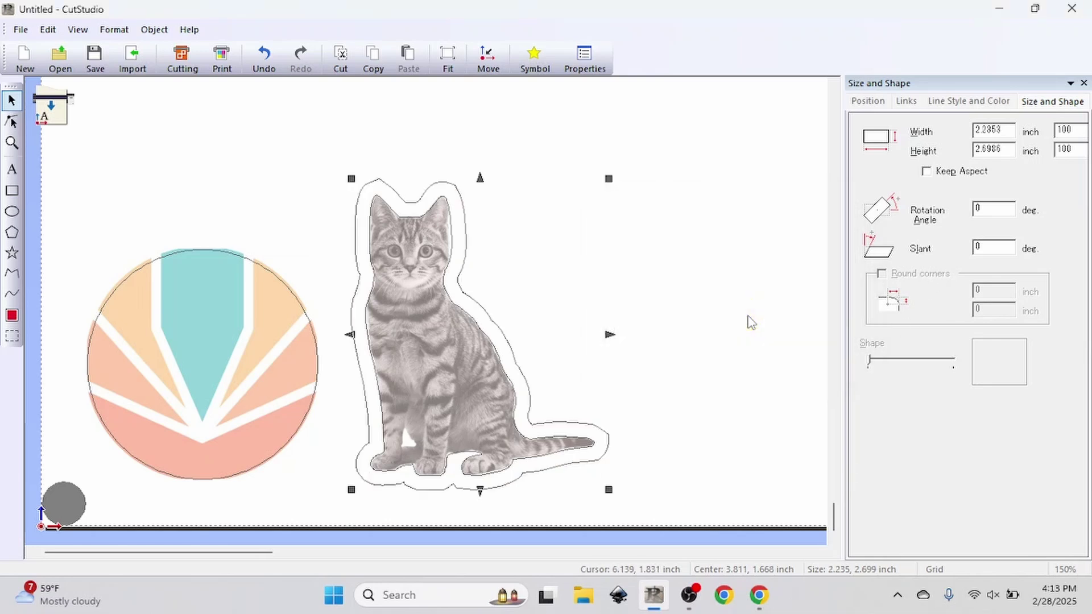
left_click(750, 321)
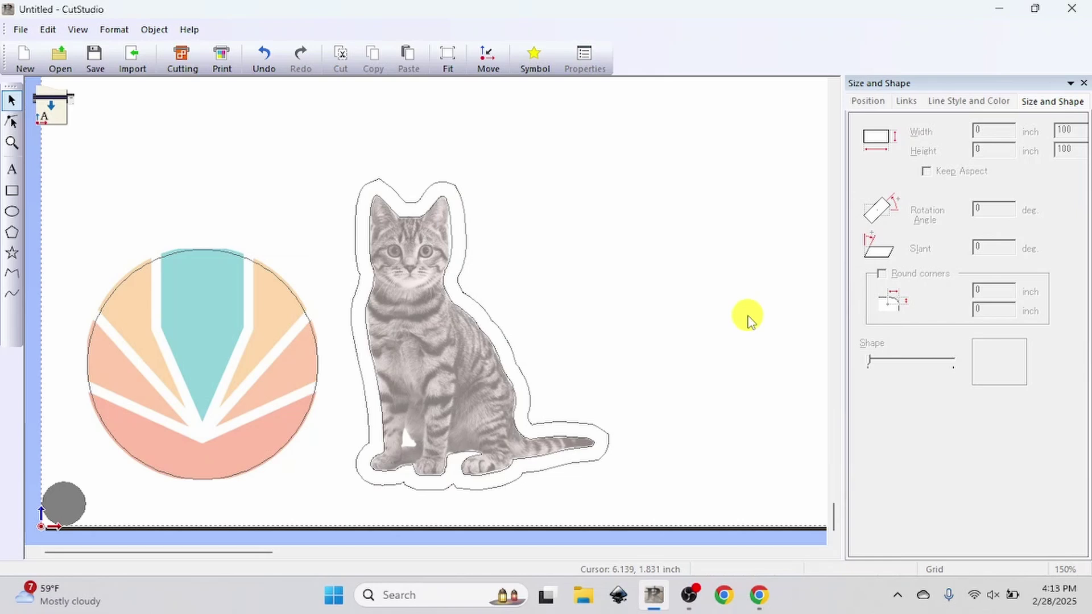
scroll(531, 165, "up", 5)
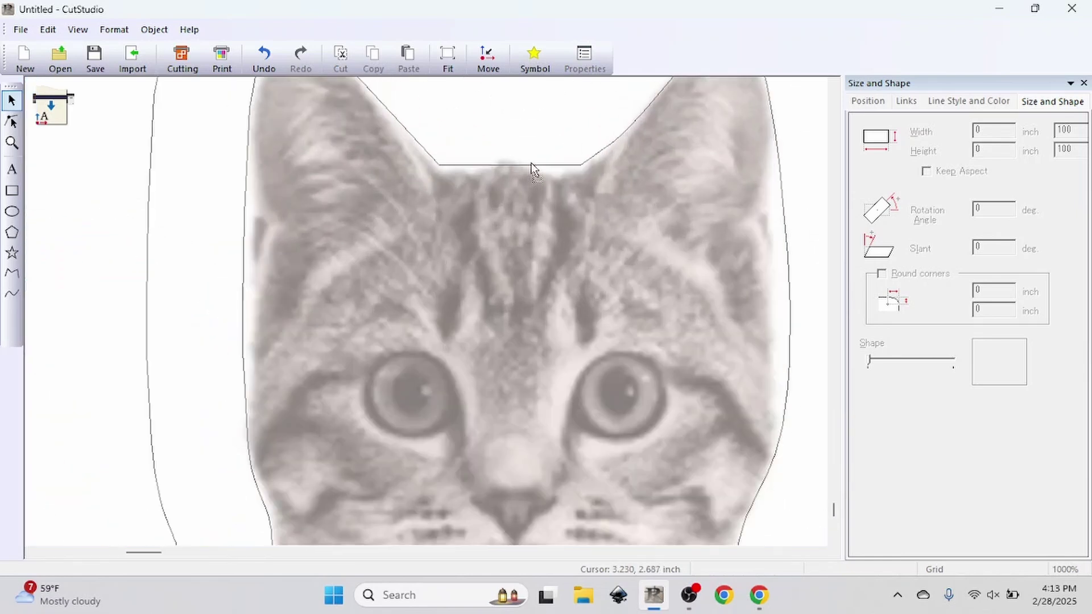
left_click(528, 165)
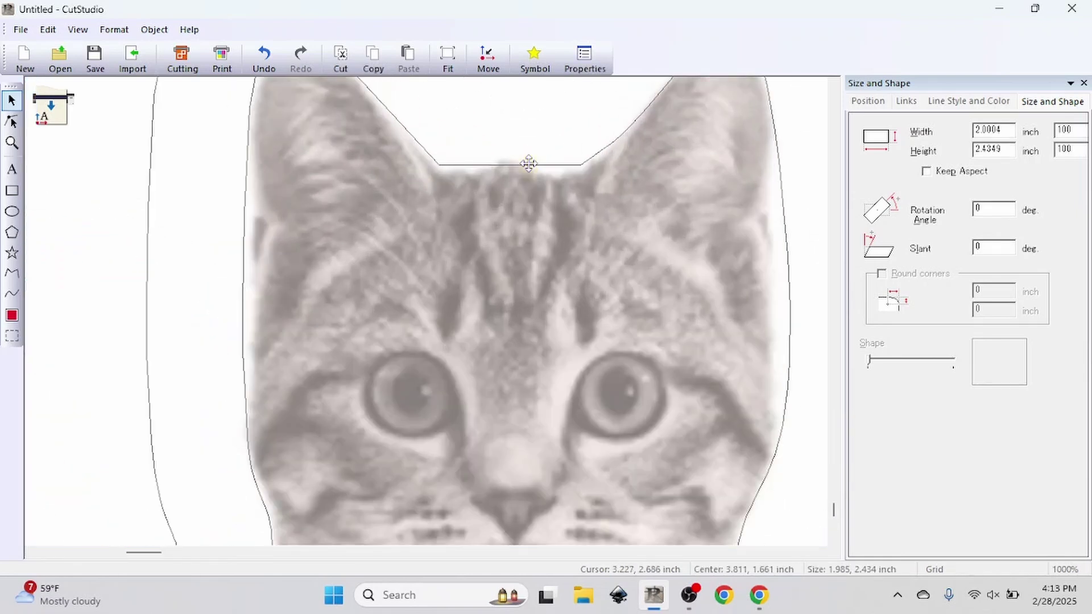
scroll(529, 164, "down", 5)
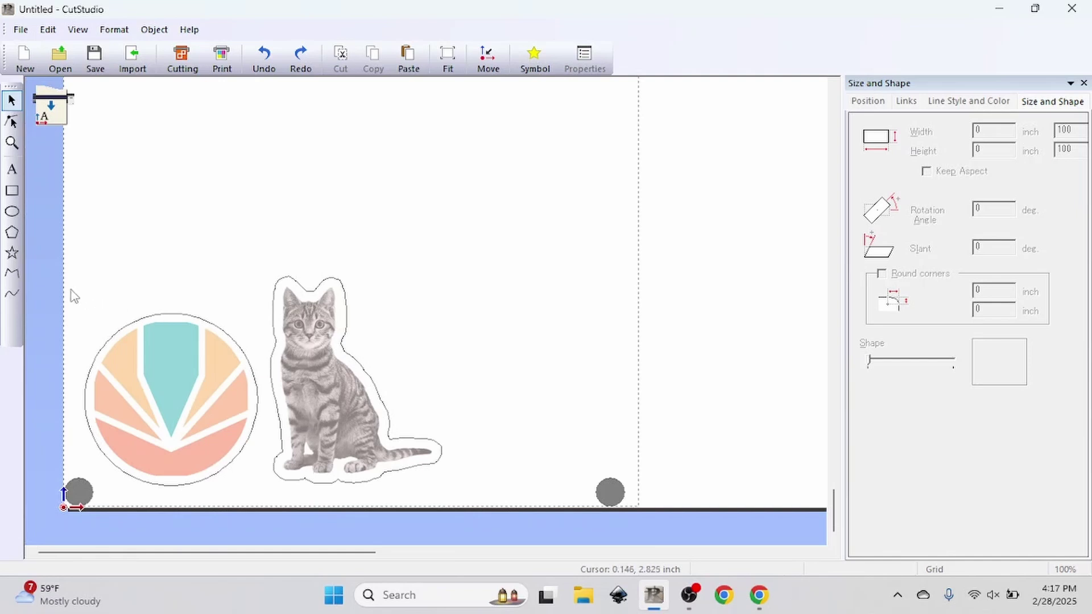
- Copy and paste the circular logo with Ctrl+C / Ctrl+V, moving the duplicate above the original
left_click_drag(65, 282, 265, 502)
key("ctrl+c")
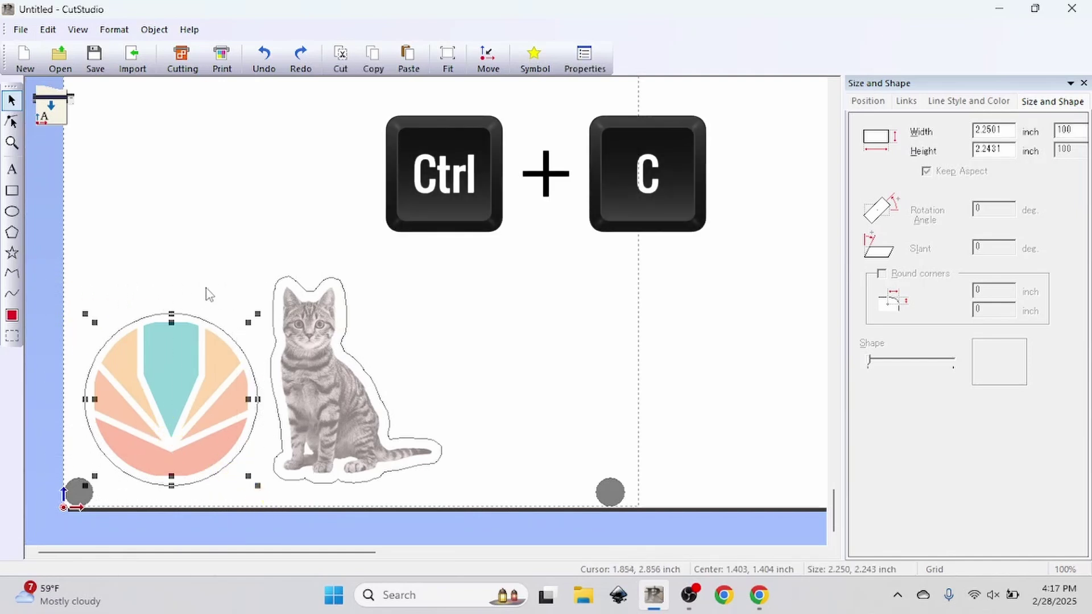
key("ctrl+v")
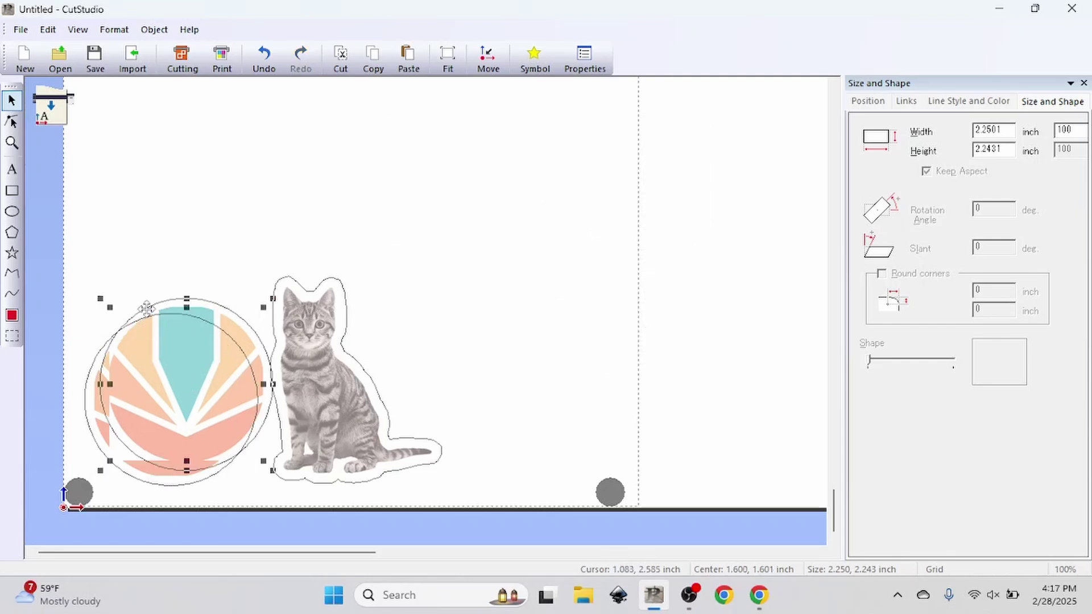
left_click_drag(146, 309, 125, 107)
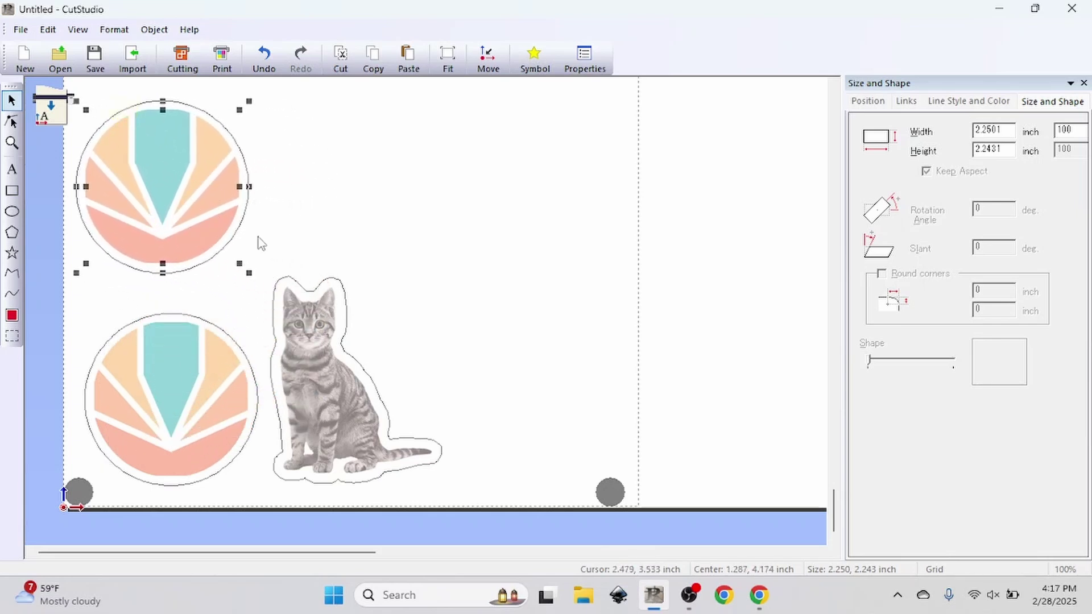
- Place the 2.25 × 2.243 inch duplicate logo outside the cutting area, right of the sheet
left_click(309, 219)
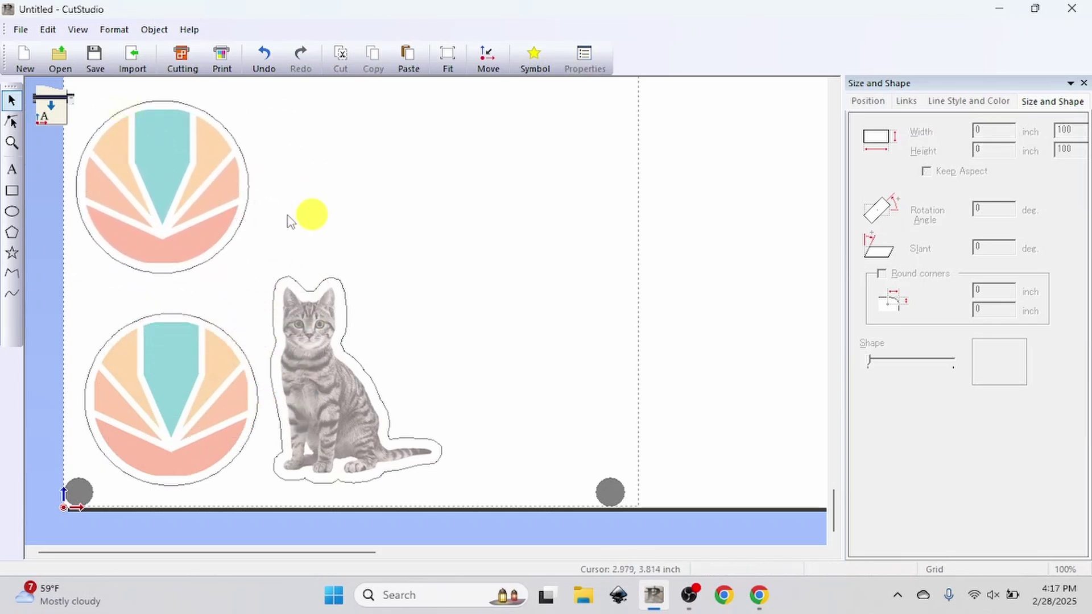
scroll(251, 329, "up", 2)
left_click_drag(250, 329, 63, 147)
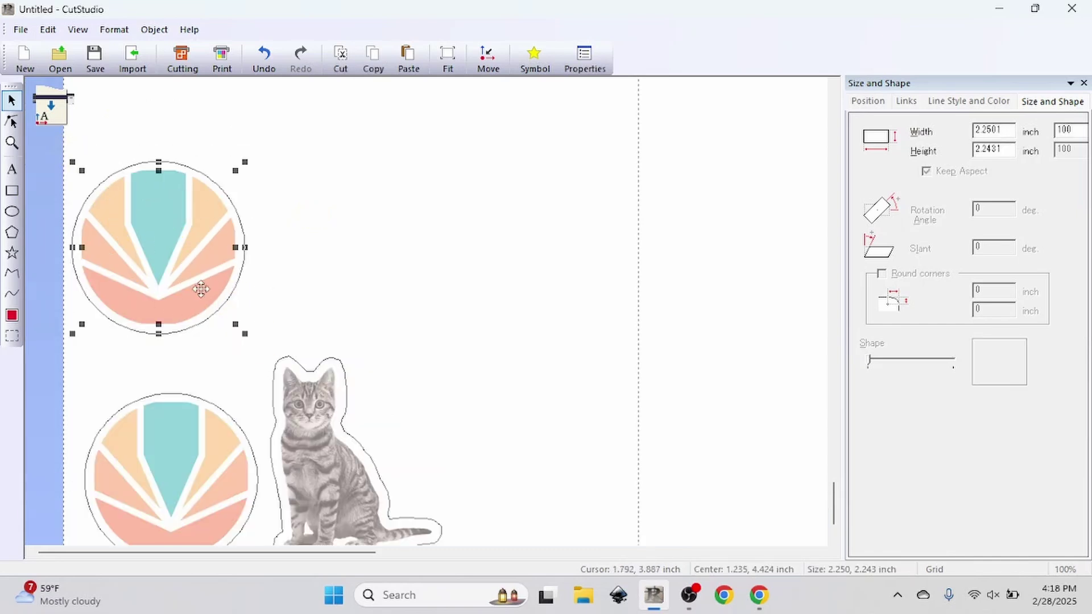
left_click_drag(199, 282, 213, 326)
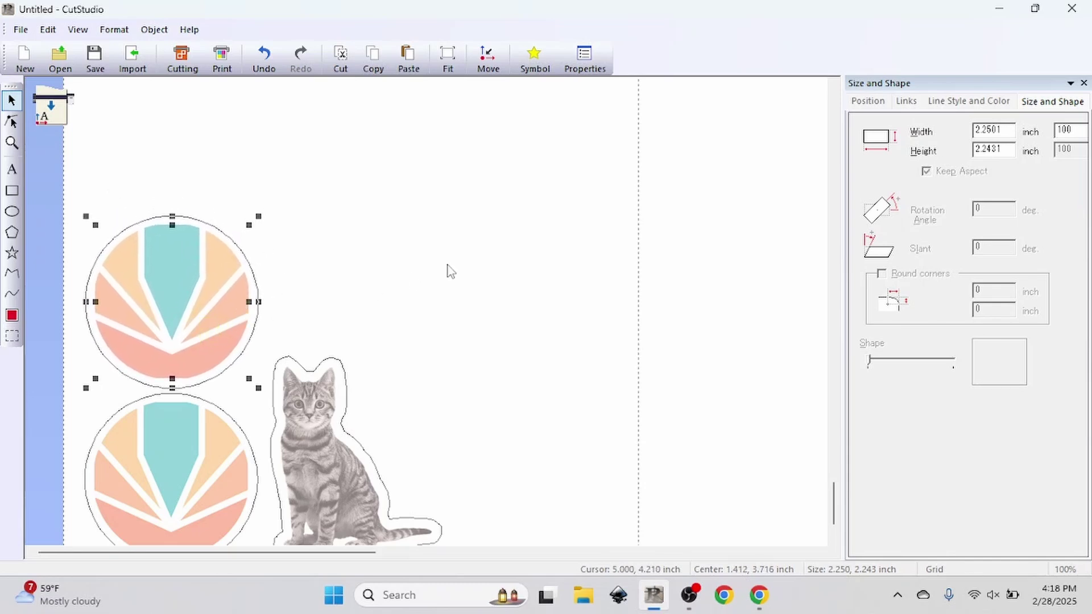
left_click_drag(224, 329, 487, 338)
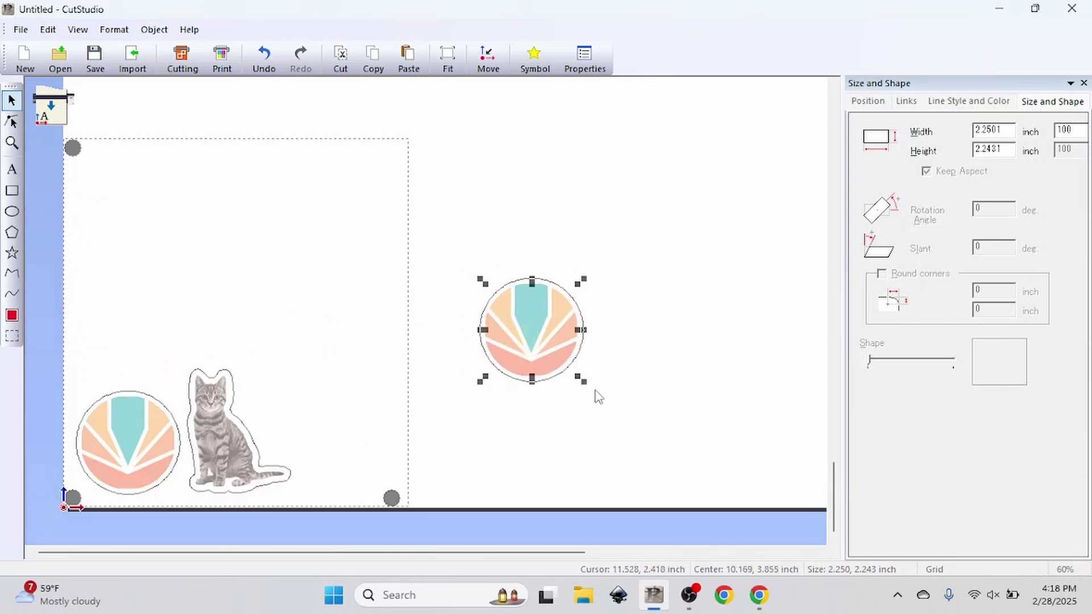
- Move the spare logo, position the extra cat, and shrink the teal guitar to fit
left_click_drag(554, 368, 139, 361)
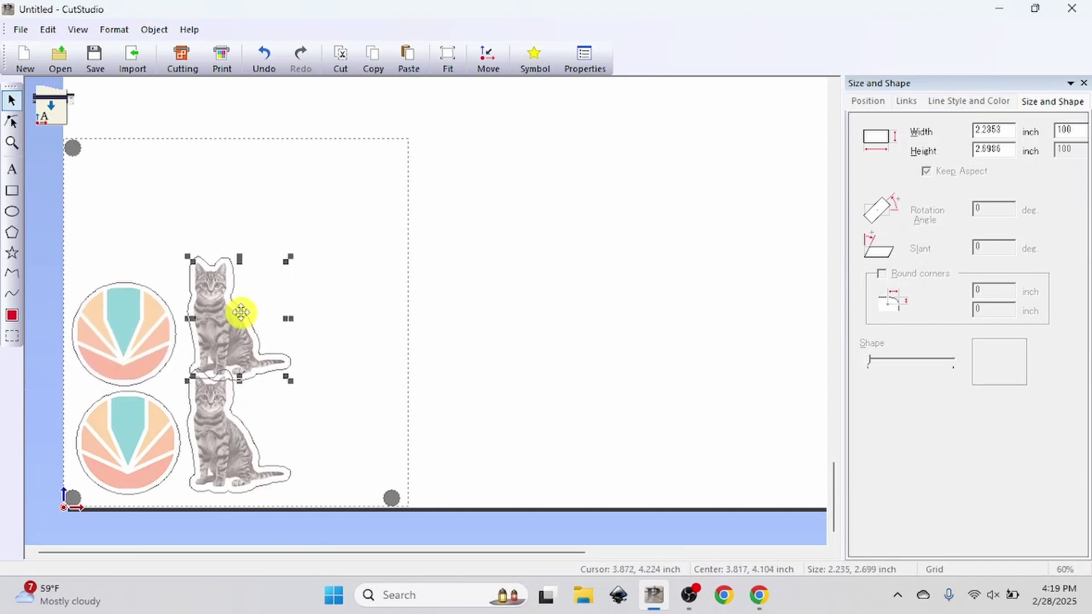
left_click_drag(239, 313, 239, 297)
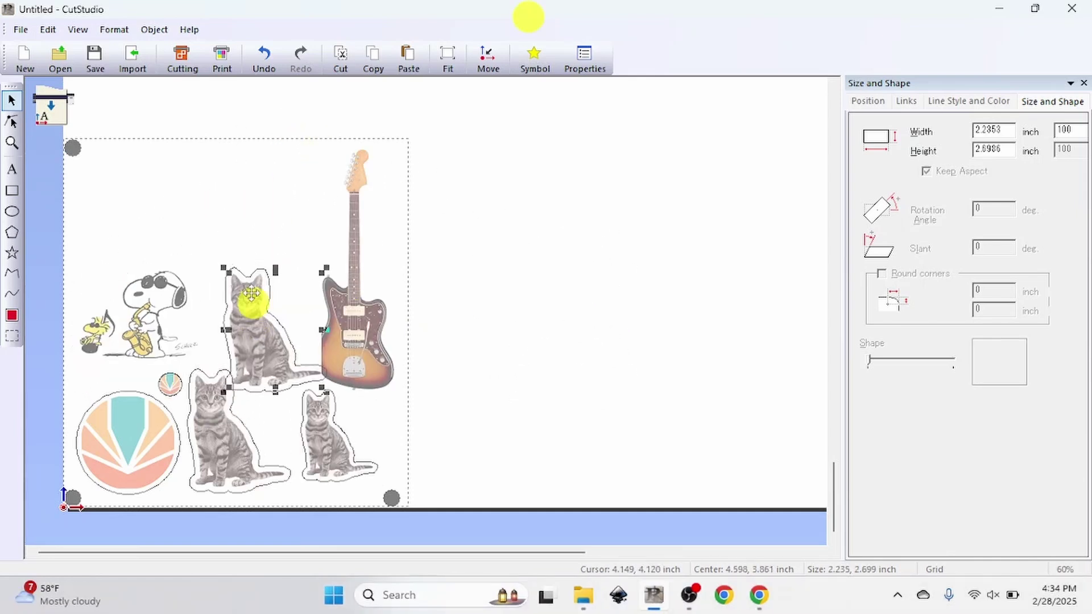
mouse_move(249, 300)
left_mouse_down()
mouse_move(244, 280)
mouse_move(241, 292)
left_mouse_up()
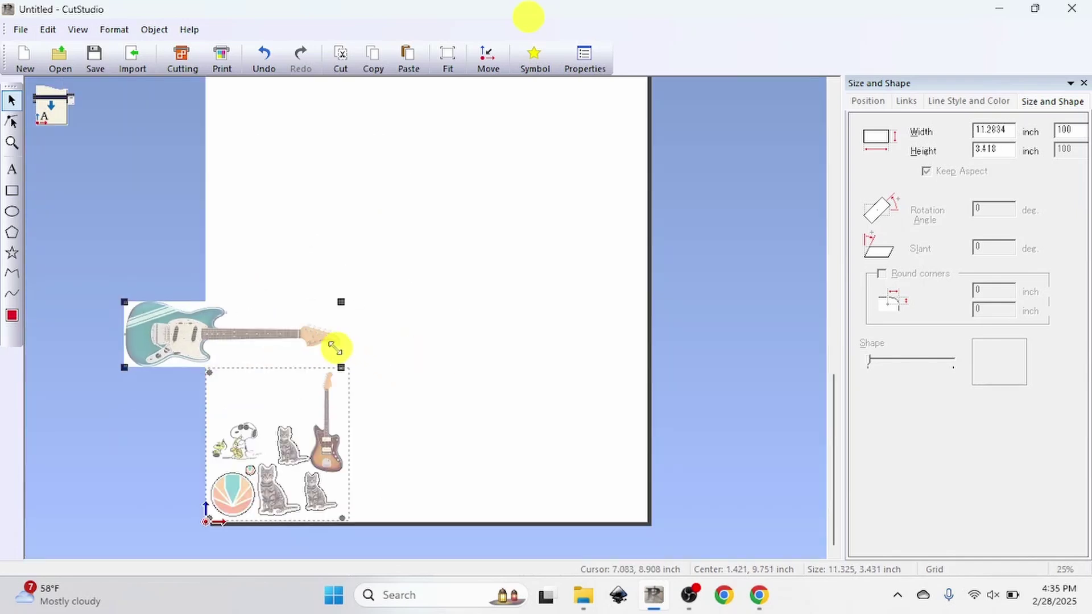
left_click_drag(336, 348, 299, 340)
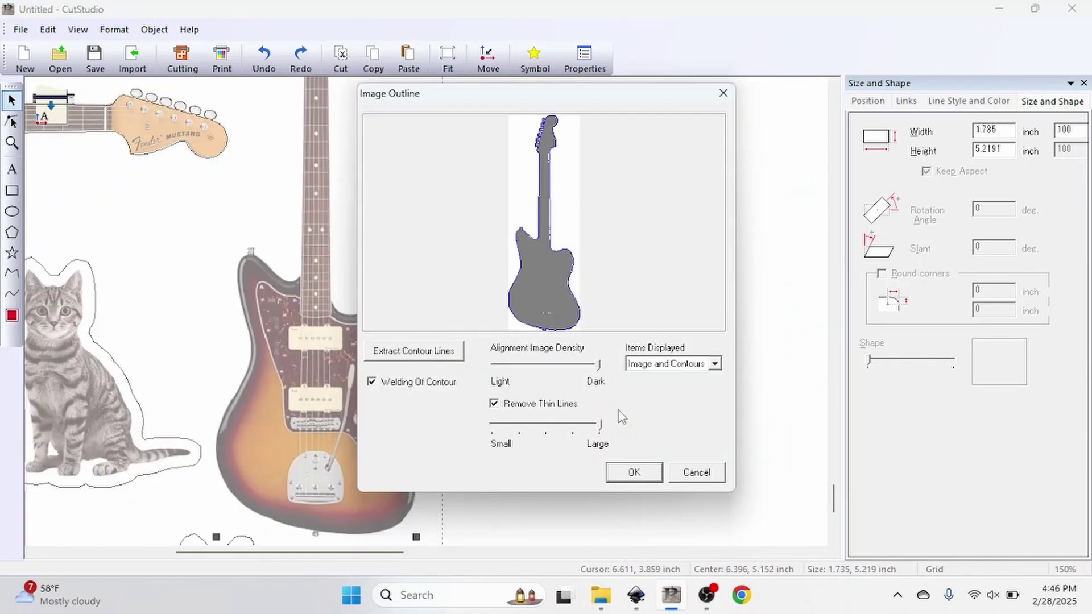
left_click(631, 471)
- Draw a rectangular cut border around Snoopy
left_click(12, 190)
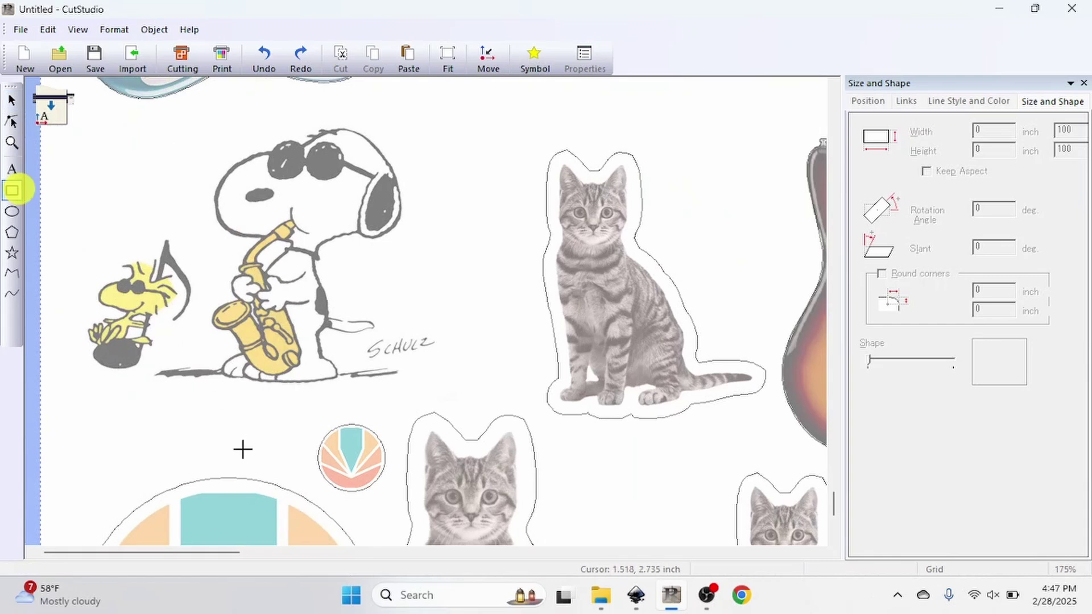
scroll(243, 449, "down", 1)
mouse_move(83, 412)
left_mouse_down()
mouse_move(162, 268)
mouse_move(421, 158)
left_mouse_up()
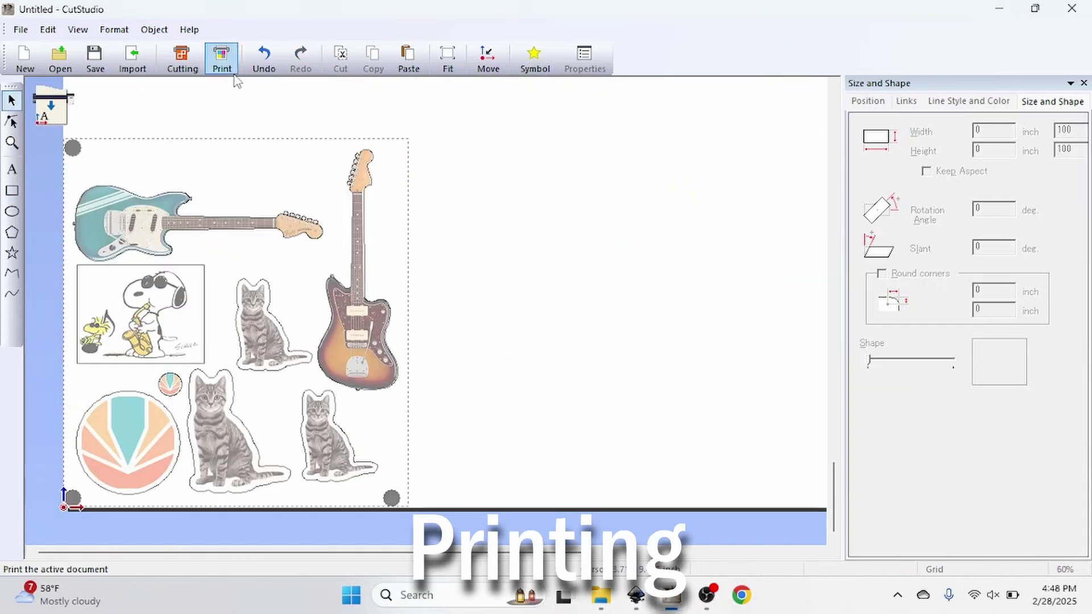
- In the EPSON ET-2850 print properties, keep Ultra Premium Photo Paper Glossy as the paper type
left_click(223, 71)
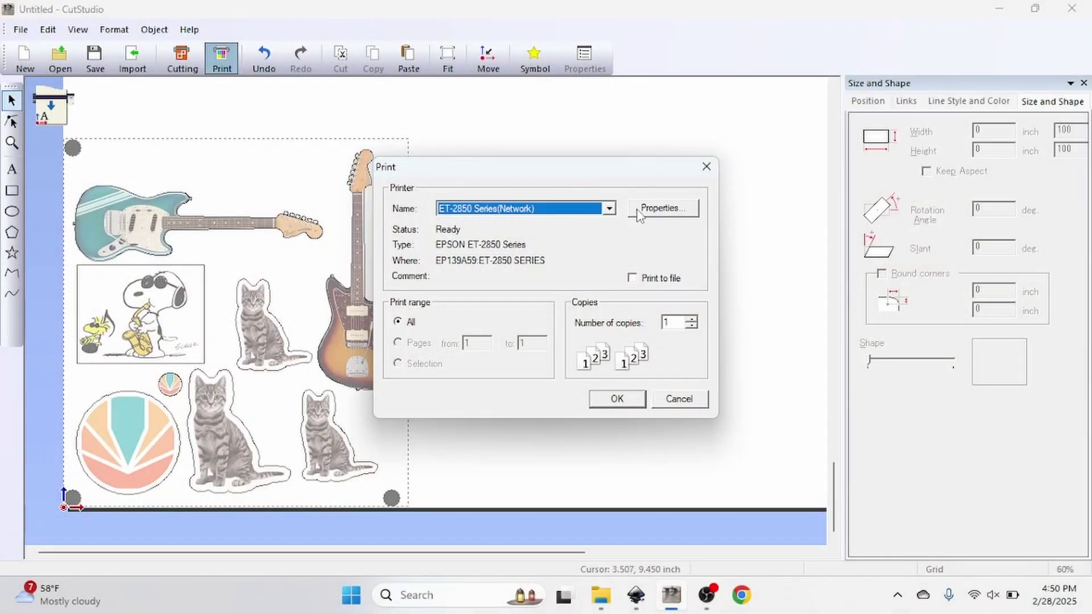
left_click(637, 210)
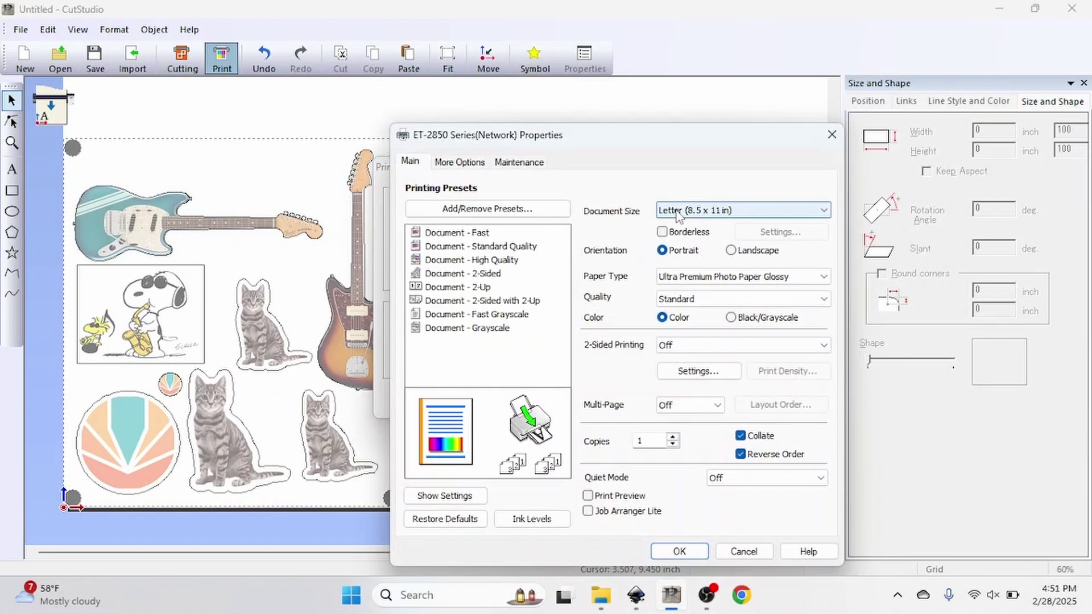
left_click(698, 277)
left_click(746, 325)
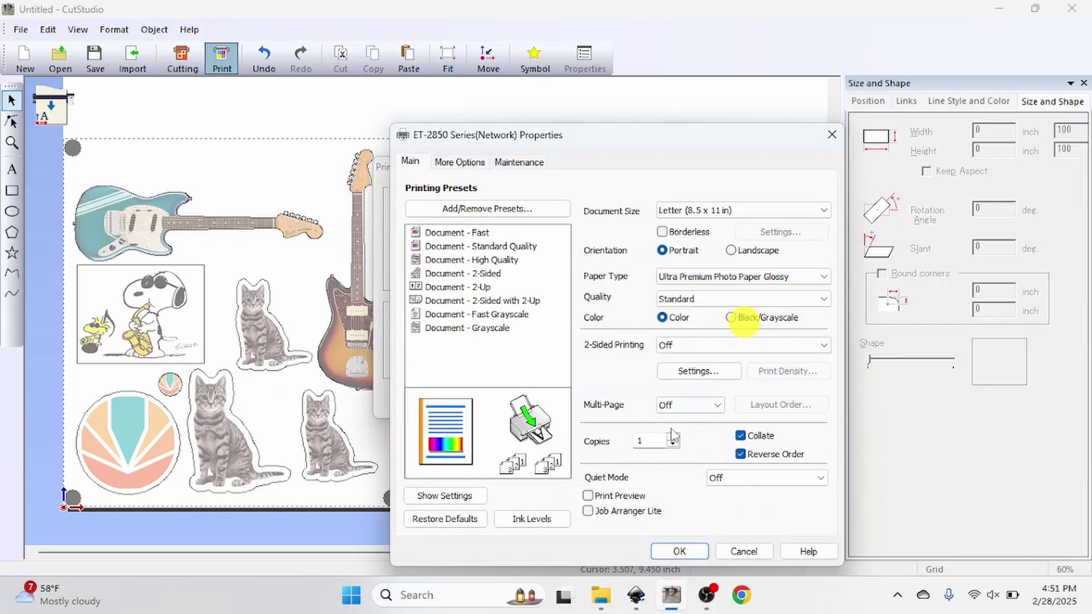
- Accept the ET-2850 print settings and print the sticker sheet
left_click(663, 555)
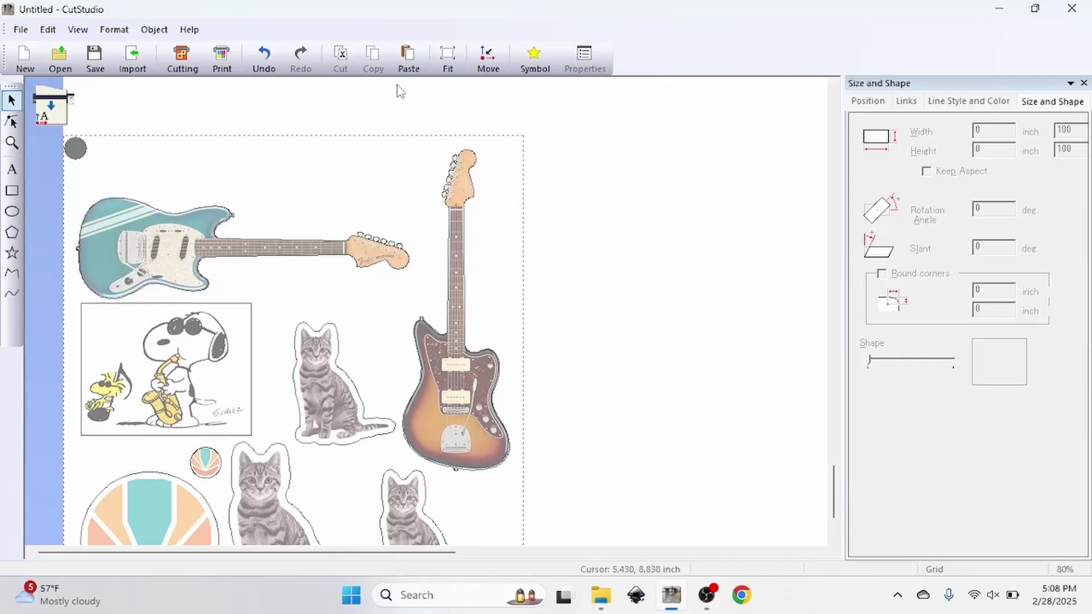
- Open the Roland GS-24 Cut dialog with Machine settings overlap cutting and NORMAL quality
left_click(182, 59)
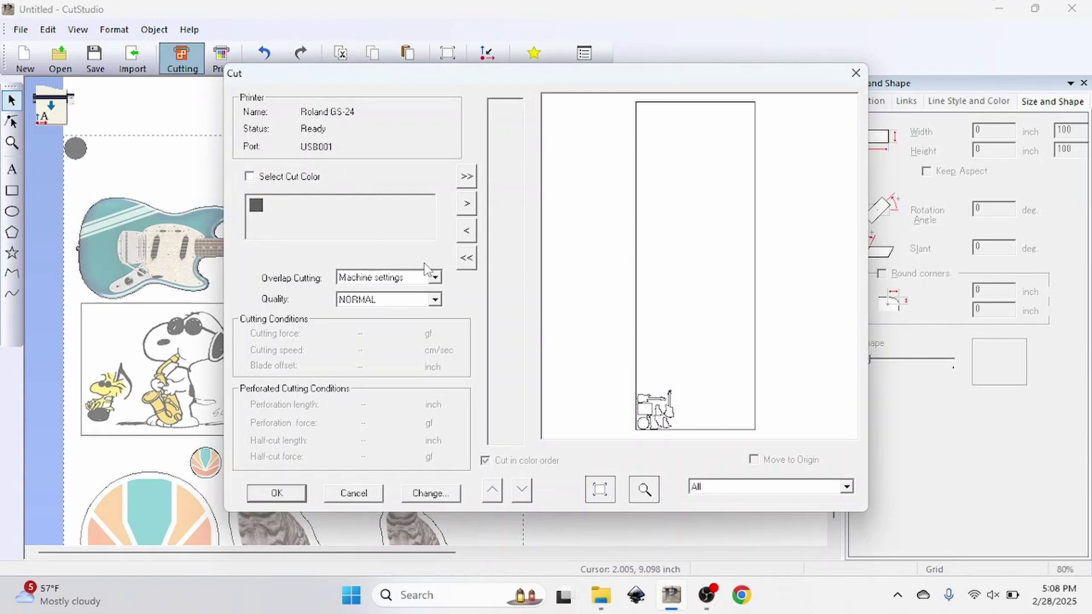
left_click(465, 287)
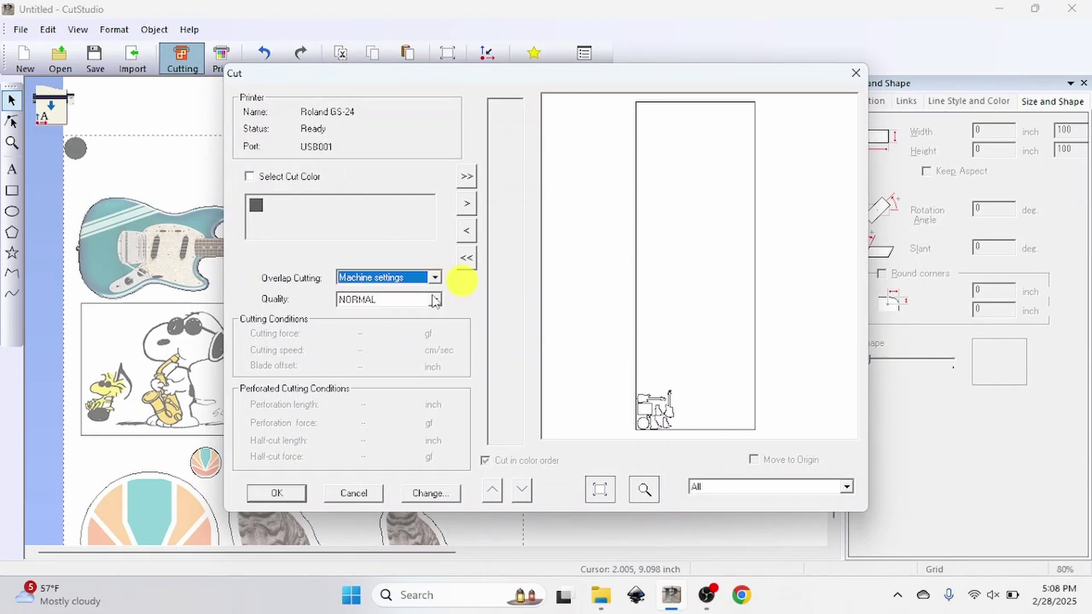
left_click(433, 300)
left_click(464, 297)
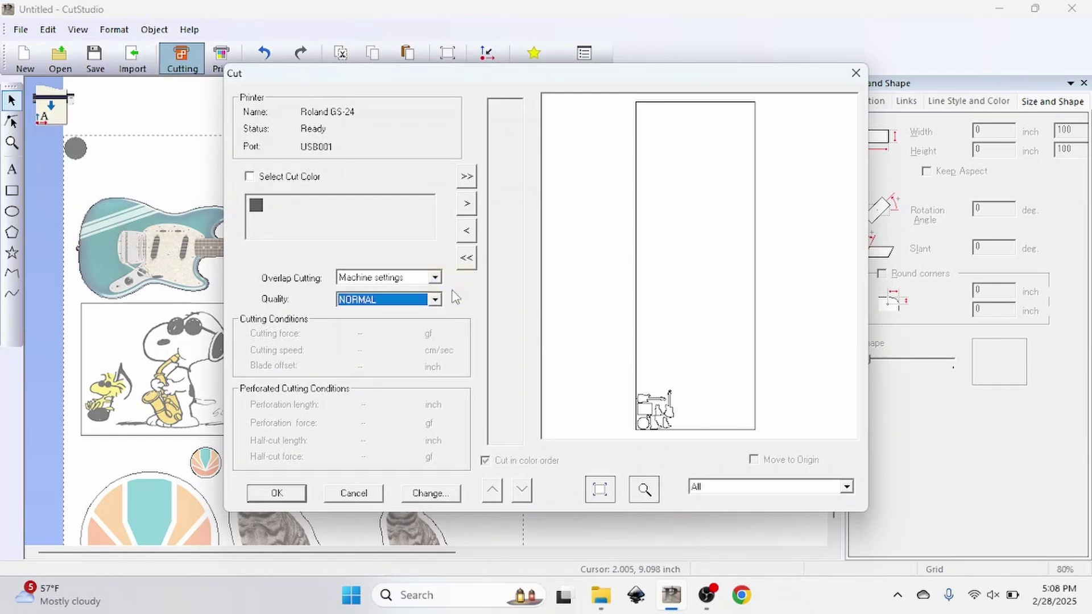